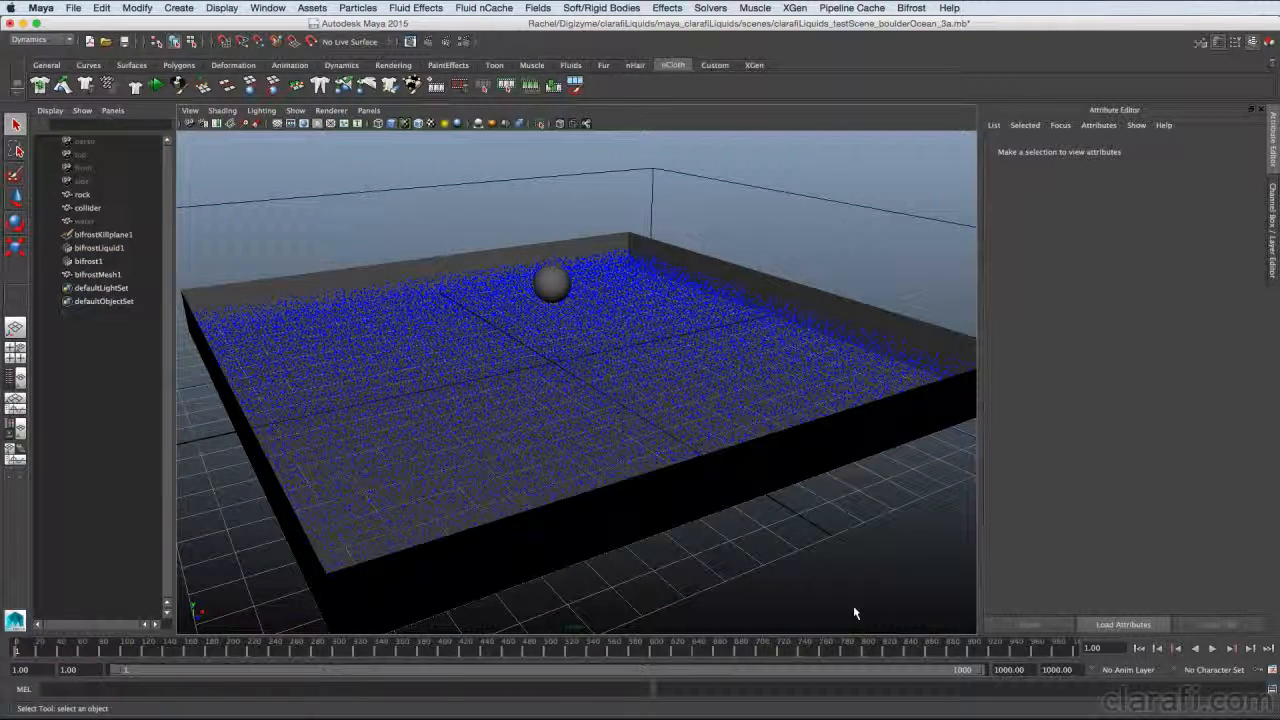
Set the Bifrost collision thickness of the tank-shaped collider mesh to 1.1.
click(740, 508)
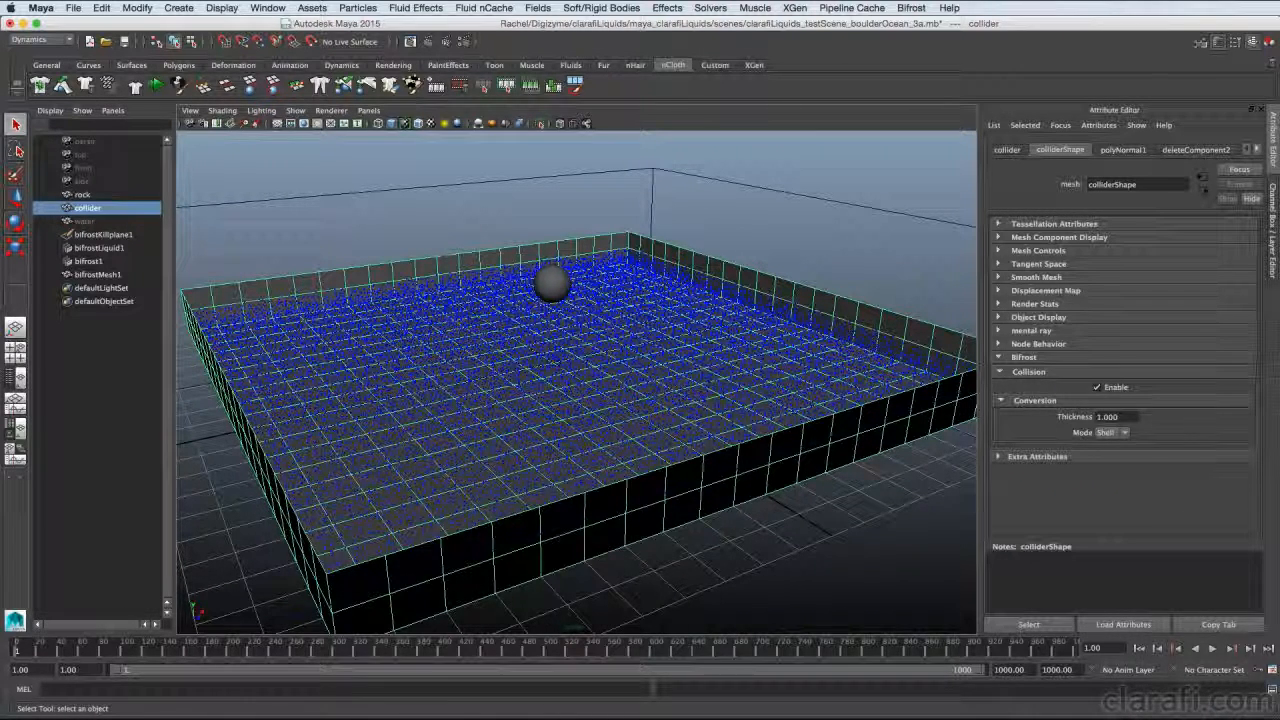
click(1097, 417)
text(1.5)
key(Return)
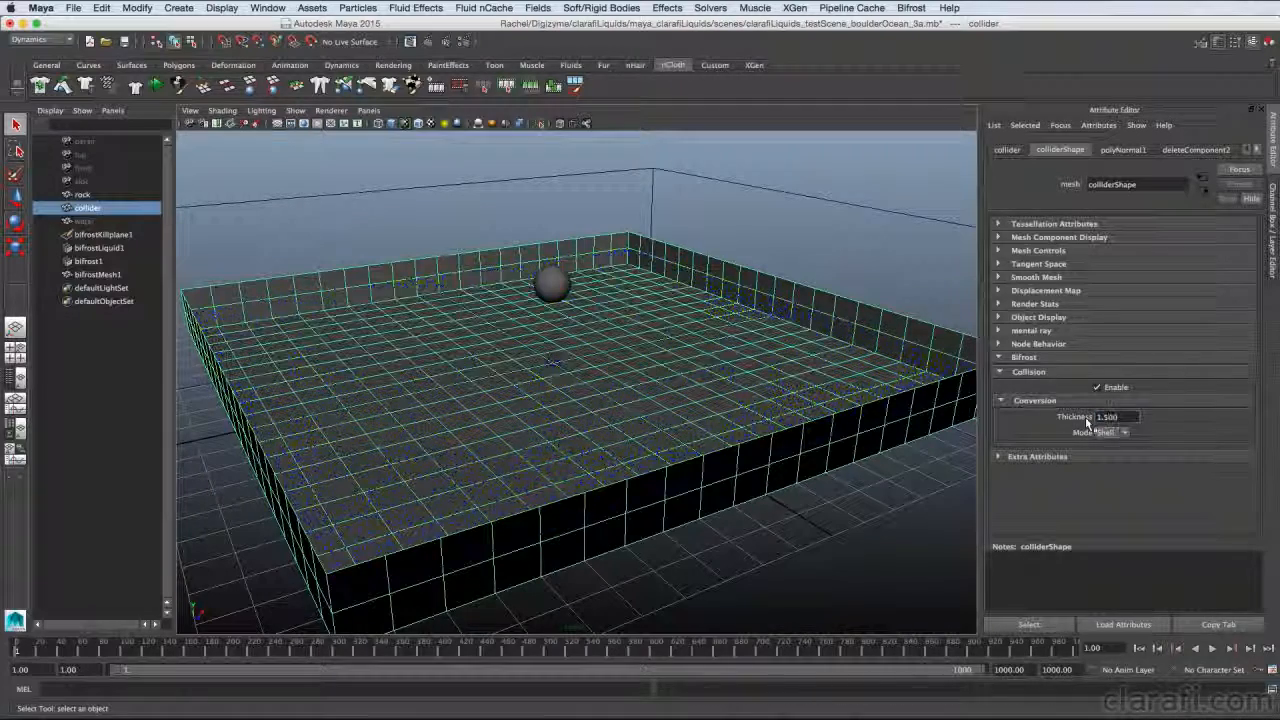
Run the simulation for about 100 frames and scrub the early frames with bifrost1 selected to check the water particles.
click(1213, 648)
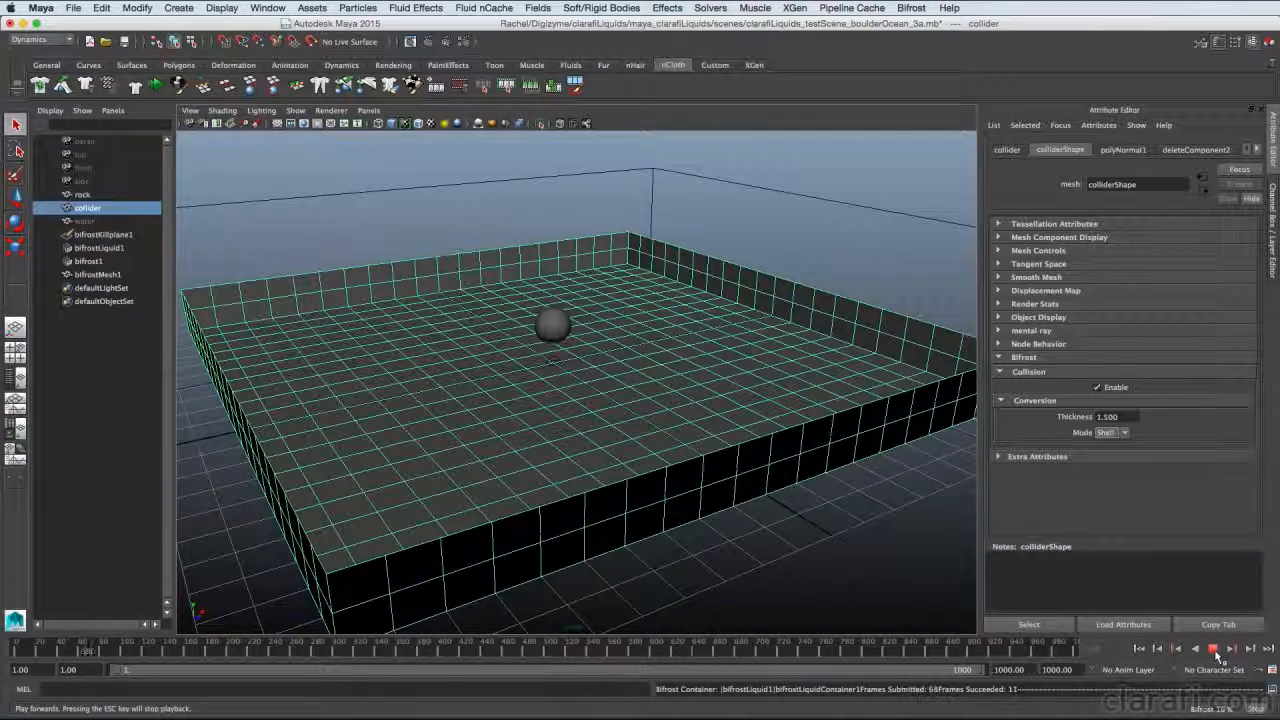
click(1213, 648)
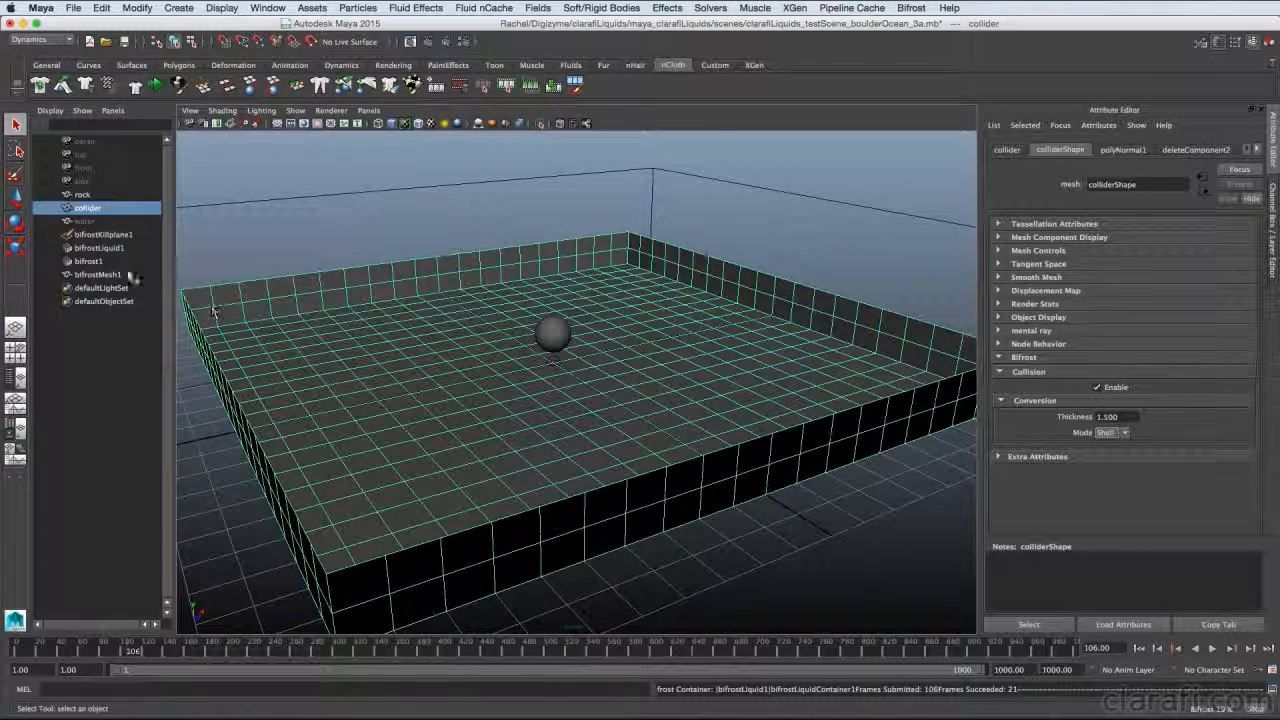
click(118, 262)
click(27, 650)
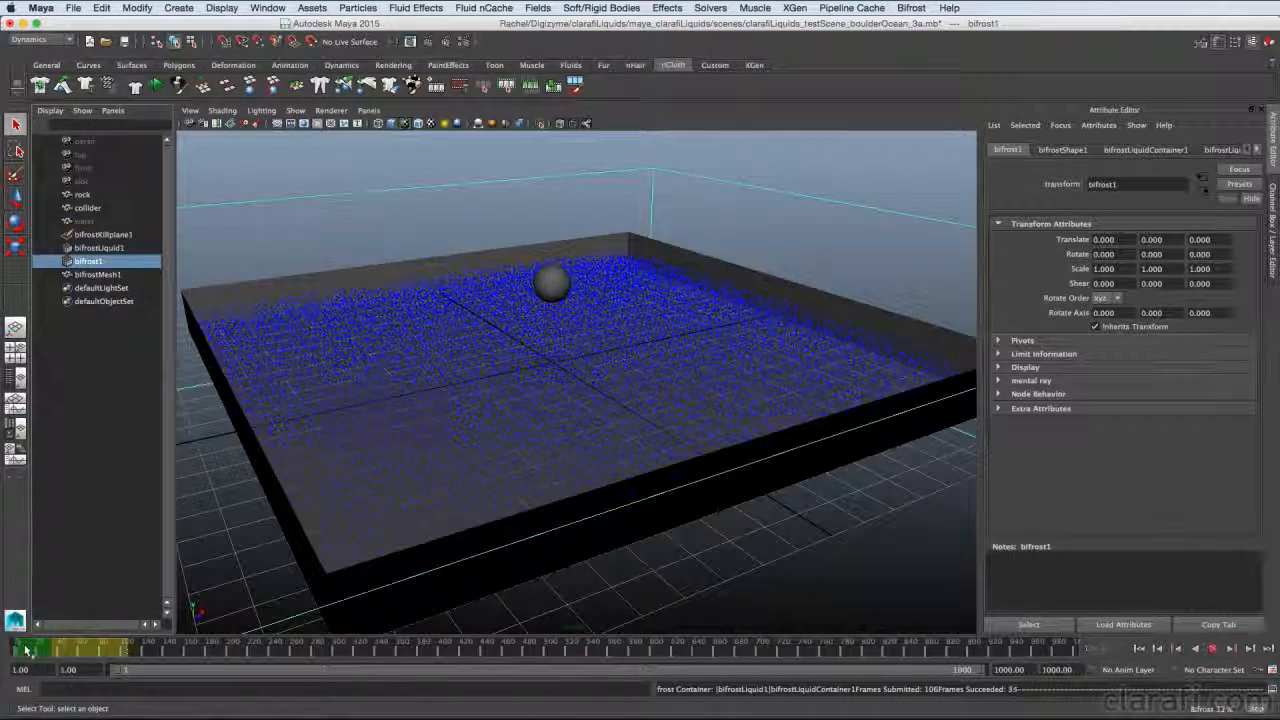
drag(27, 650, 104, 655)
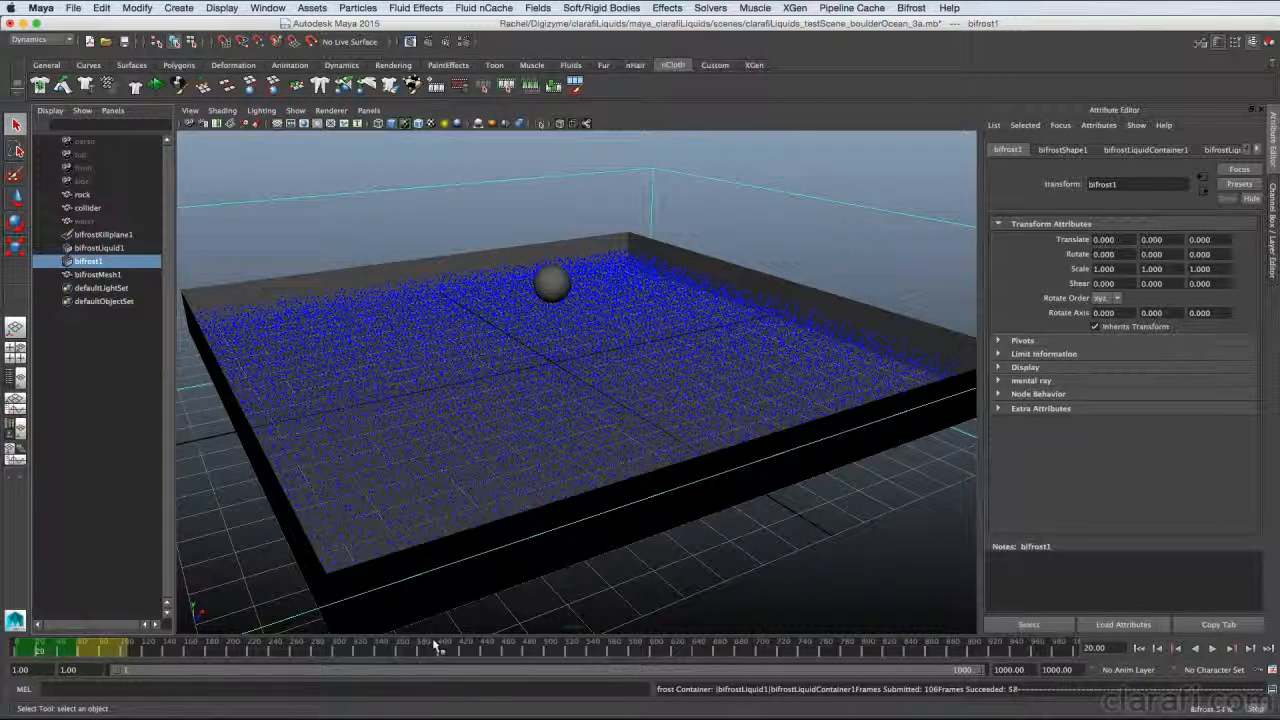
click(626, 591)
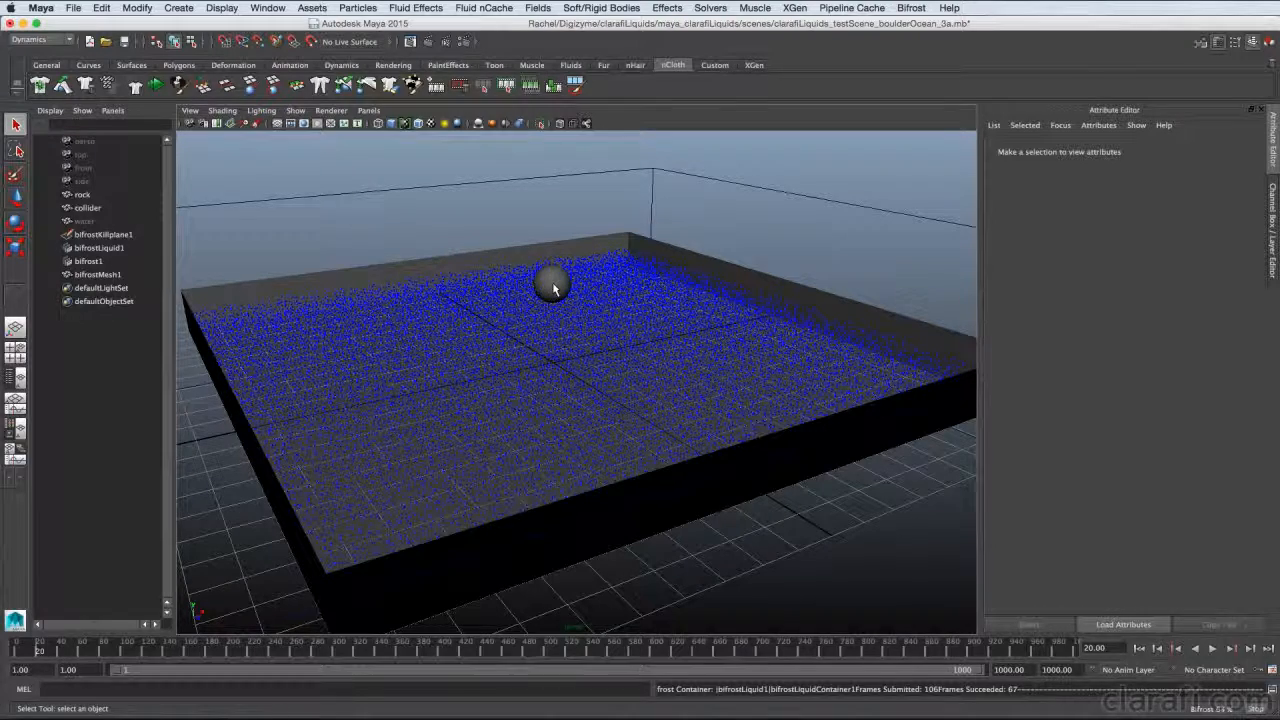
Add the rock sphere as a collider to the bifrost1 liquid.
click(553, 288)
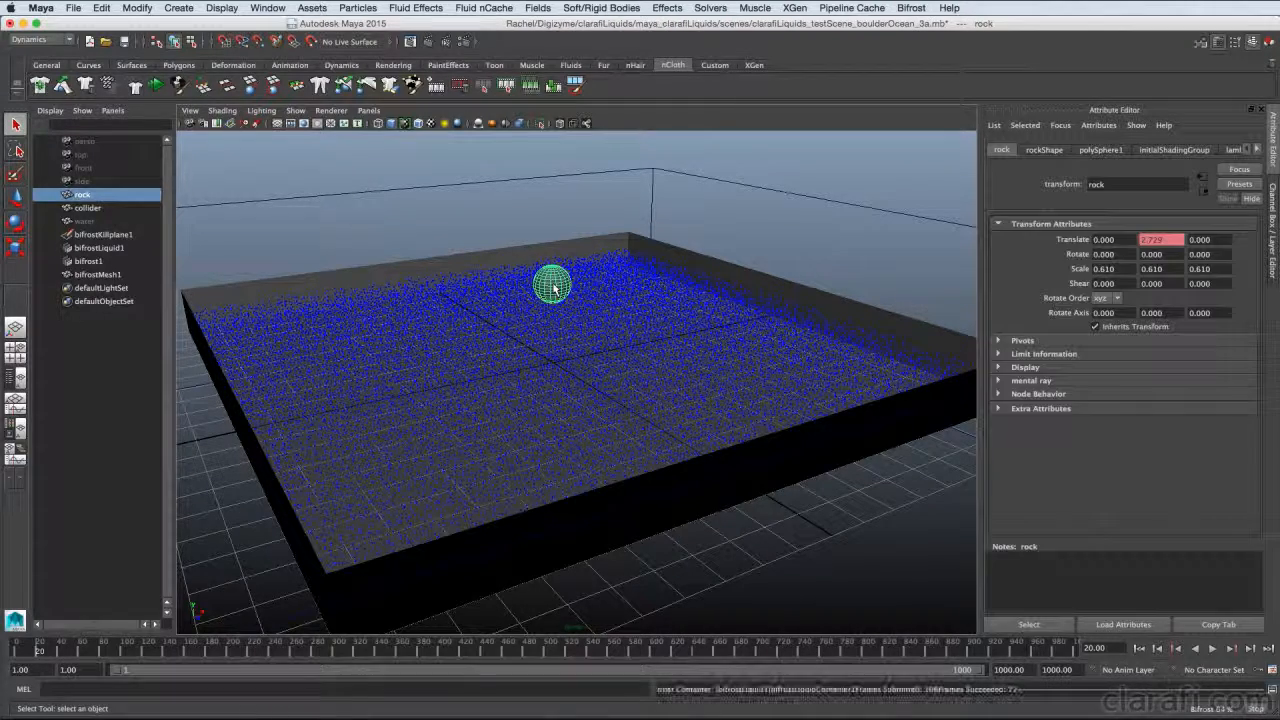
ctrl+click(88, 261)
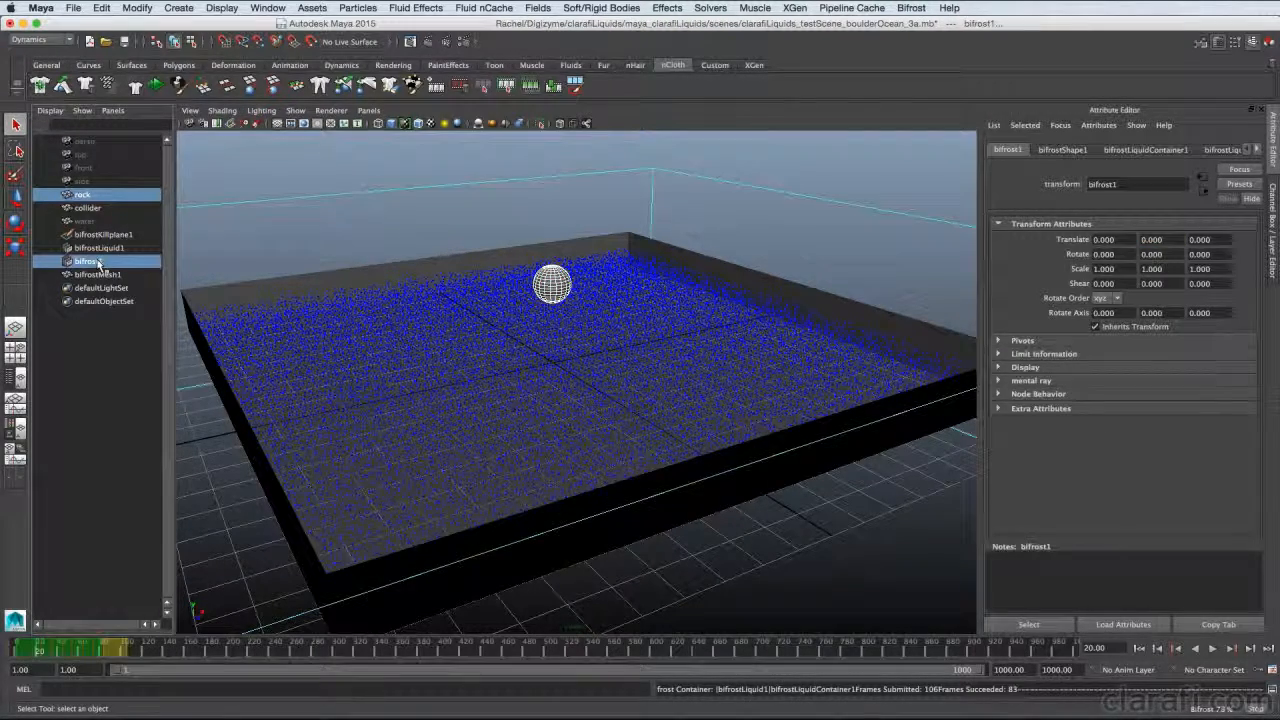
click(911, 7)
click(917, 63)
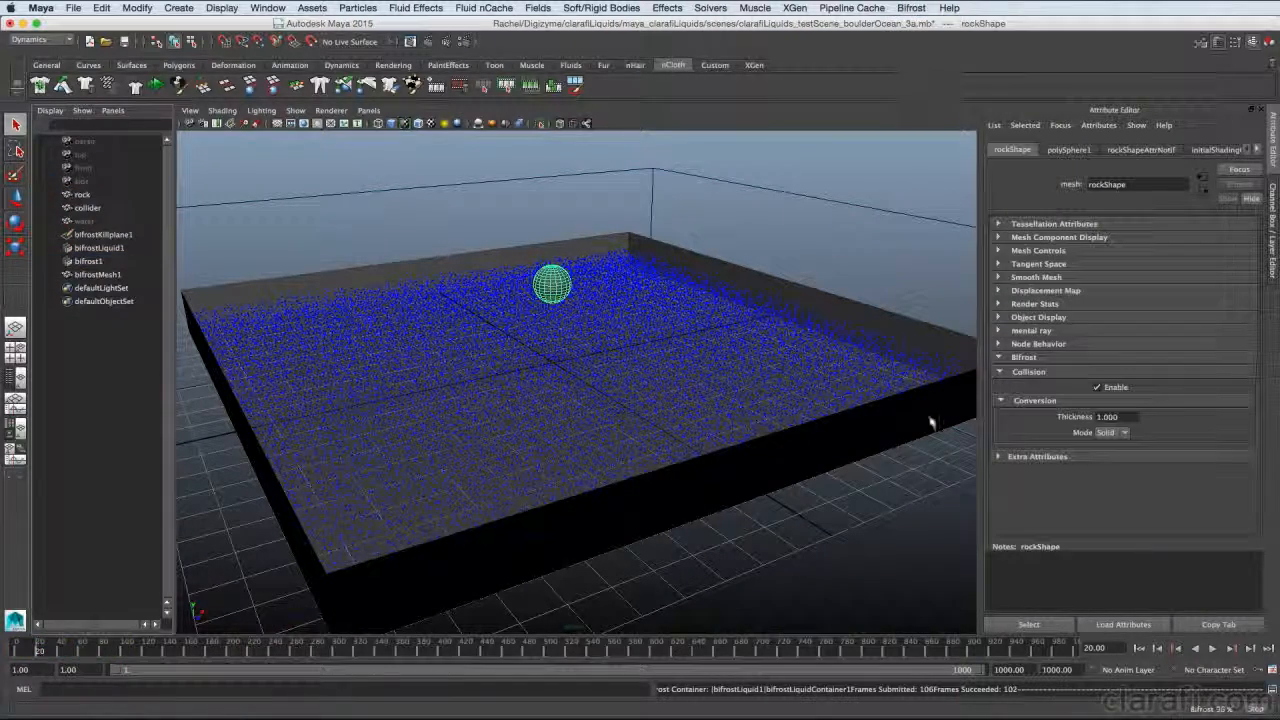
Re-run the simulation from the first frame and scrub bifrost1 to frame 33 to inspect how the rock hits the water.
click(1146, 652)
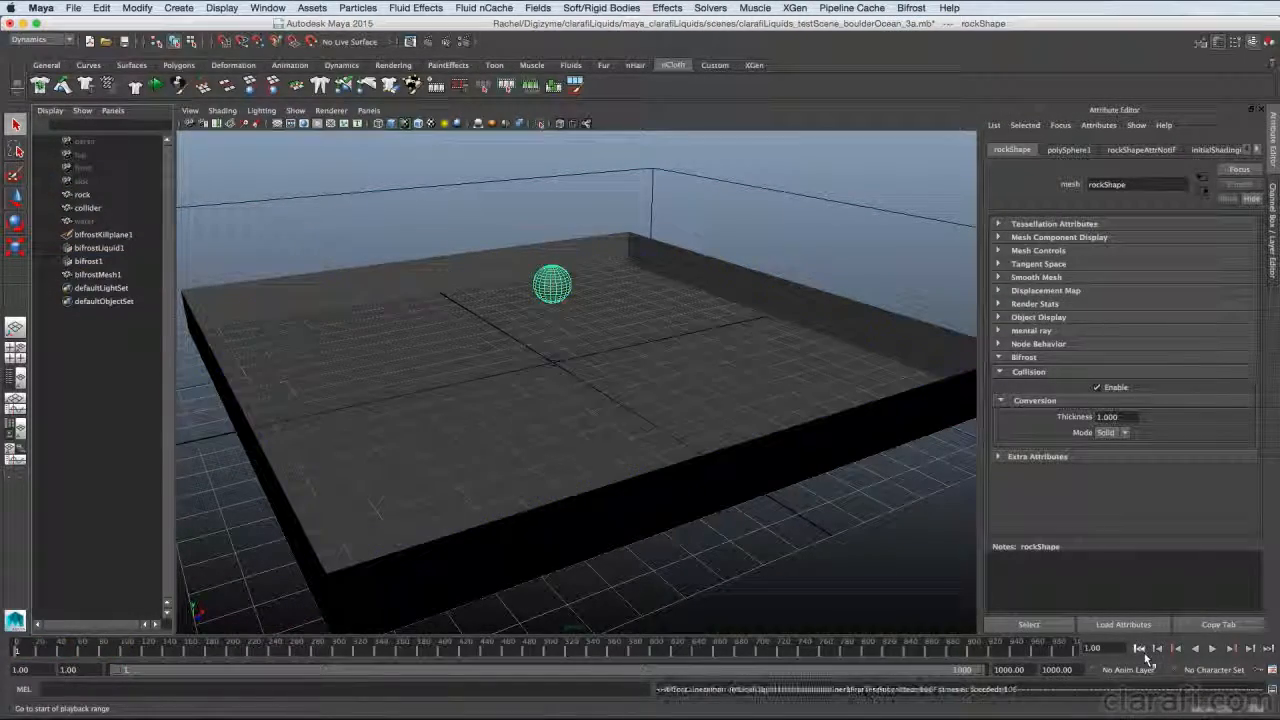
click(1212, 649)
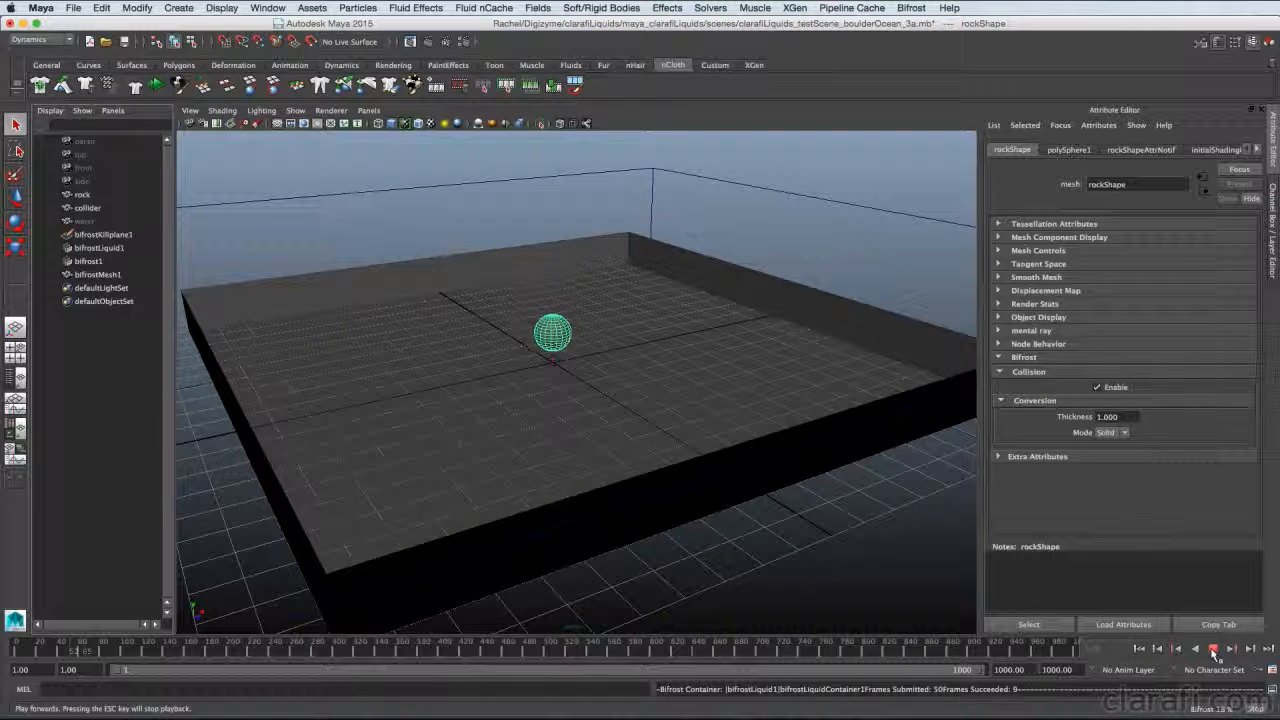
click(1213, 649)
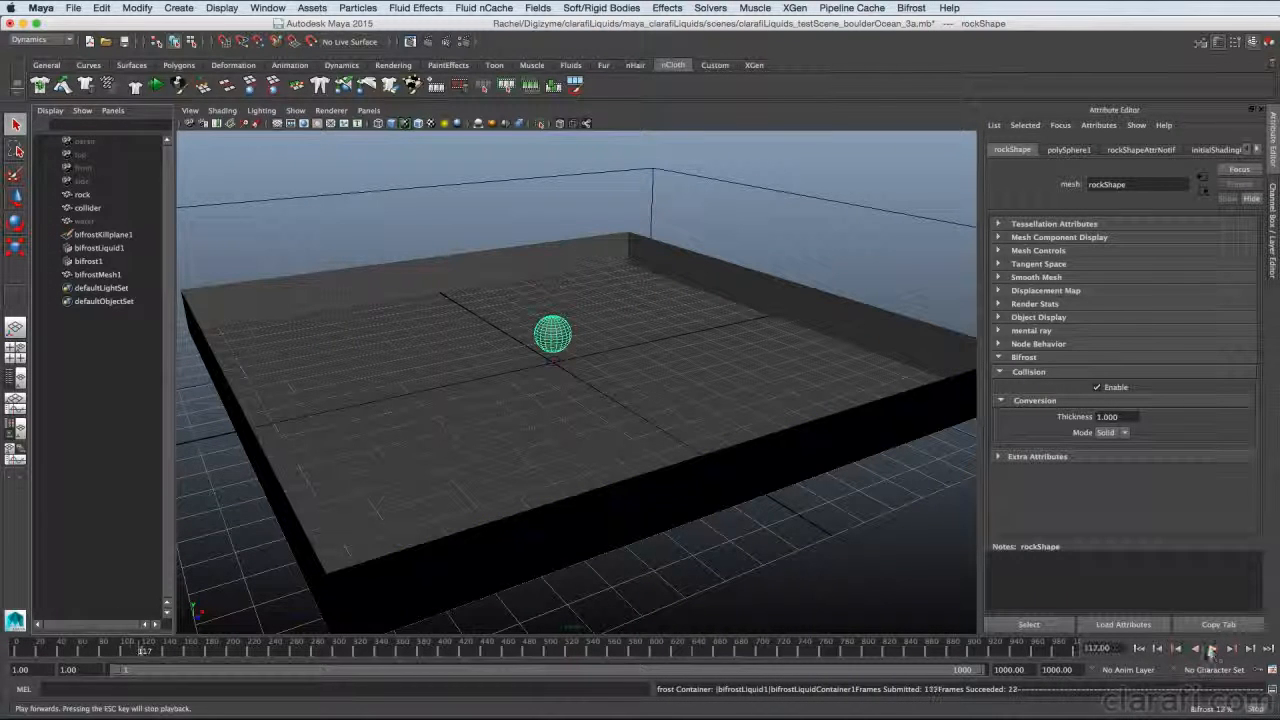
click(88, 261)
click(40, 650)
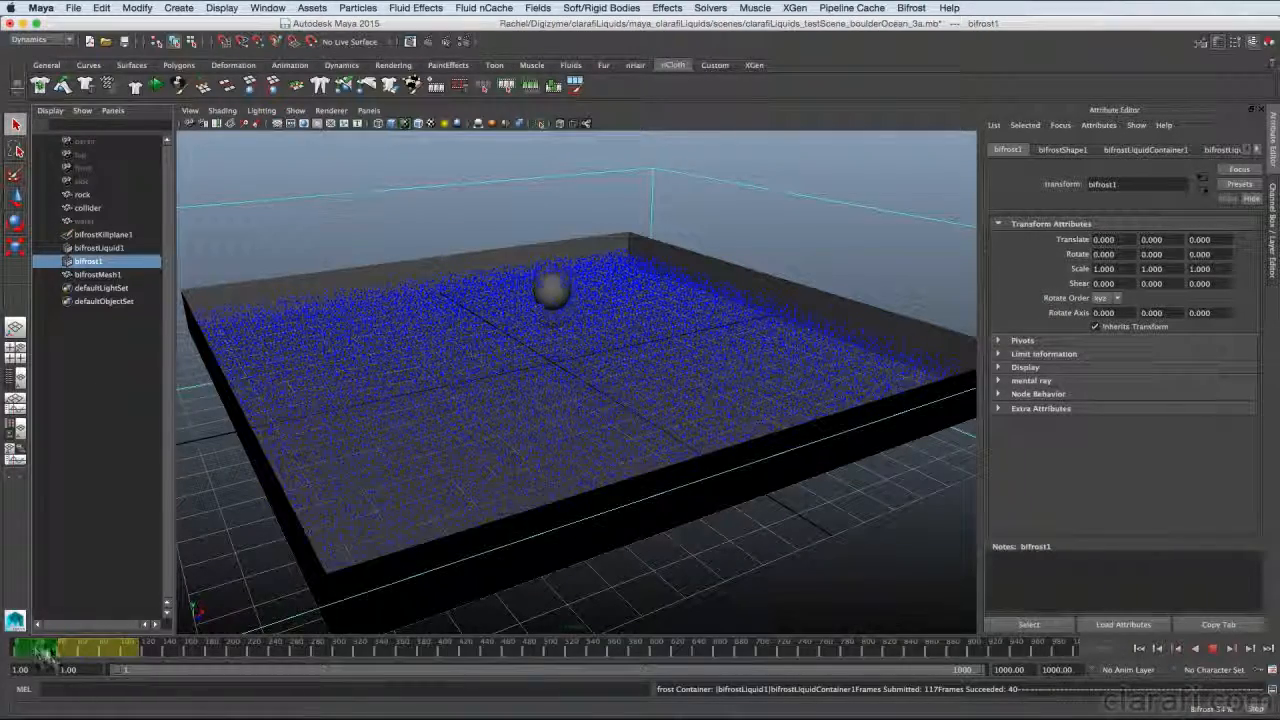
mouse_move(44, 655)
mouse_down()
mouse_move(75, 656)
mouse_move(42, 656)
mouse_move(53, 656)
mouse_up()
mouse_move(714, 543)
alt+mouse_down()
mouse_move(711, 514)
mouse_move(717, 544)
alt+mouse_up()
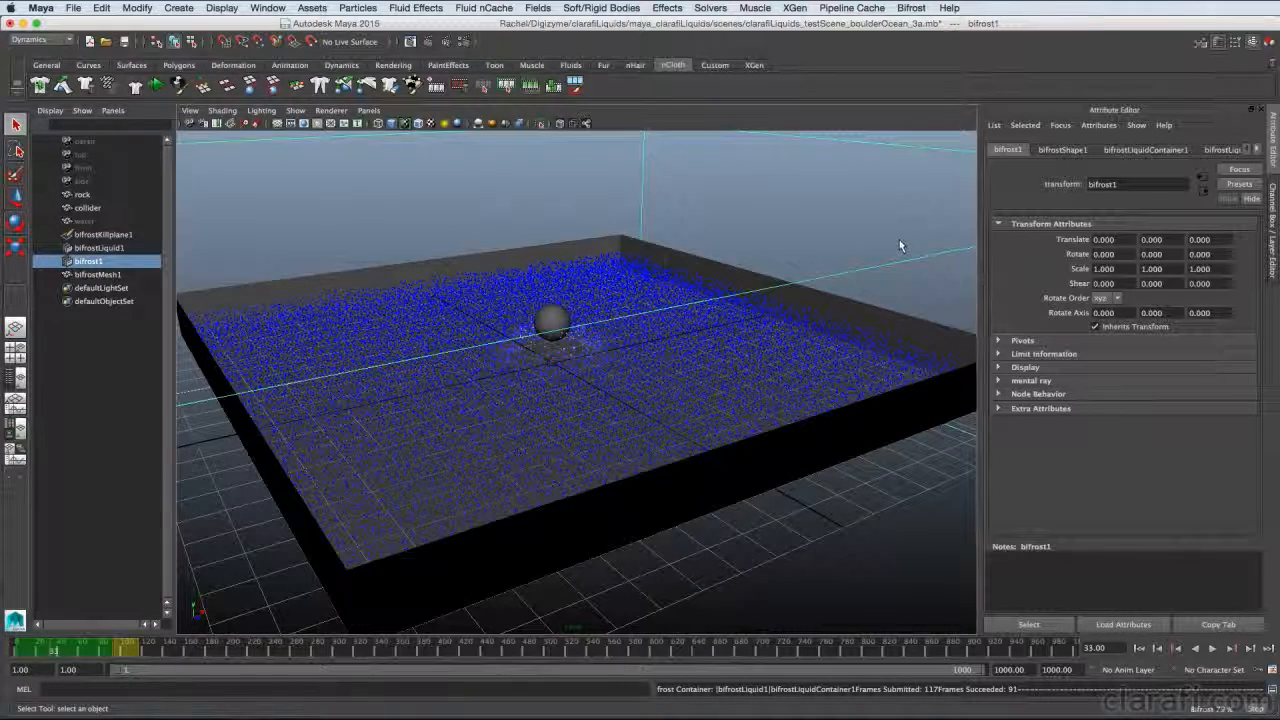
Set the Master Voxel Size of the bifrost1 liquid container to 0.3.
click(1122, 150)
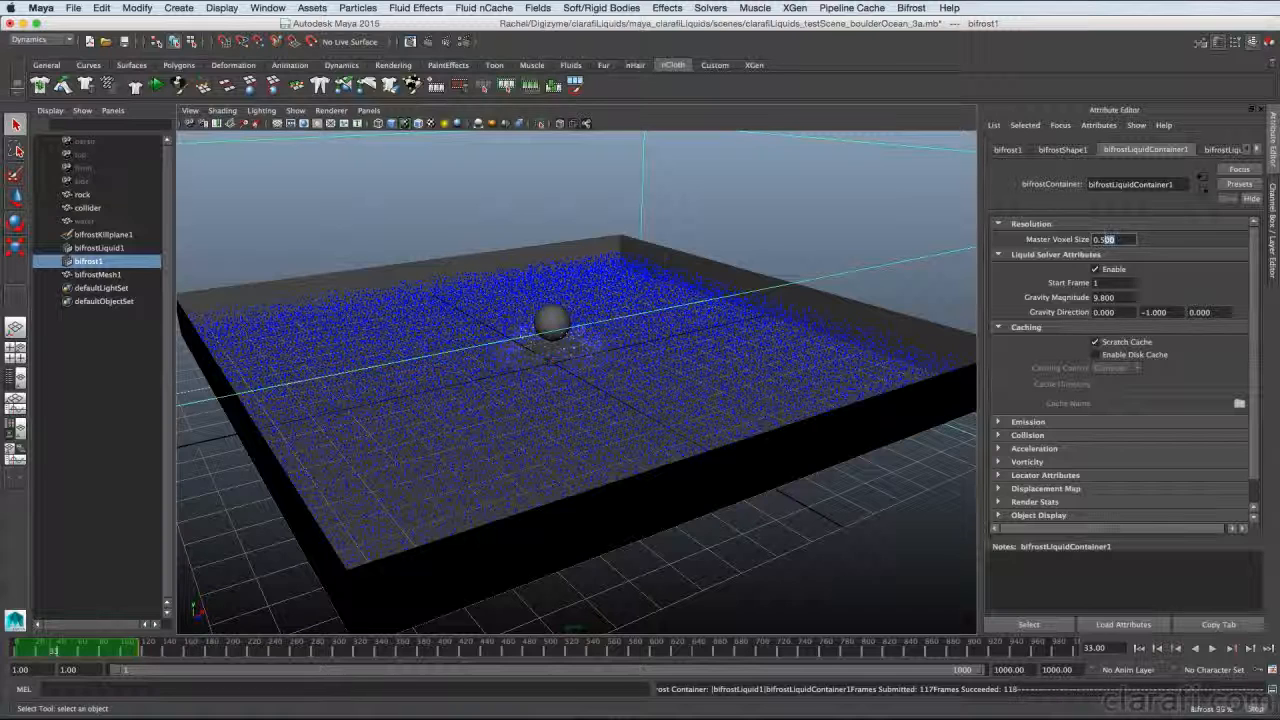
drag(1105, 238, 1101, 239)
text(3)
key(Tab)
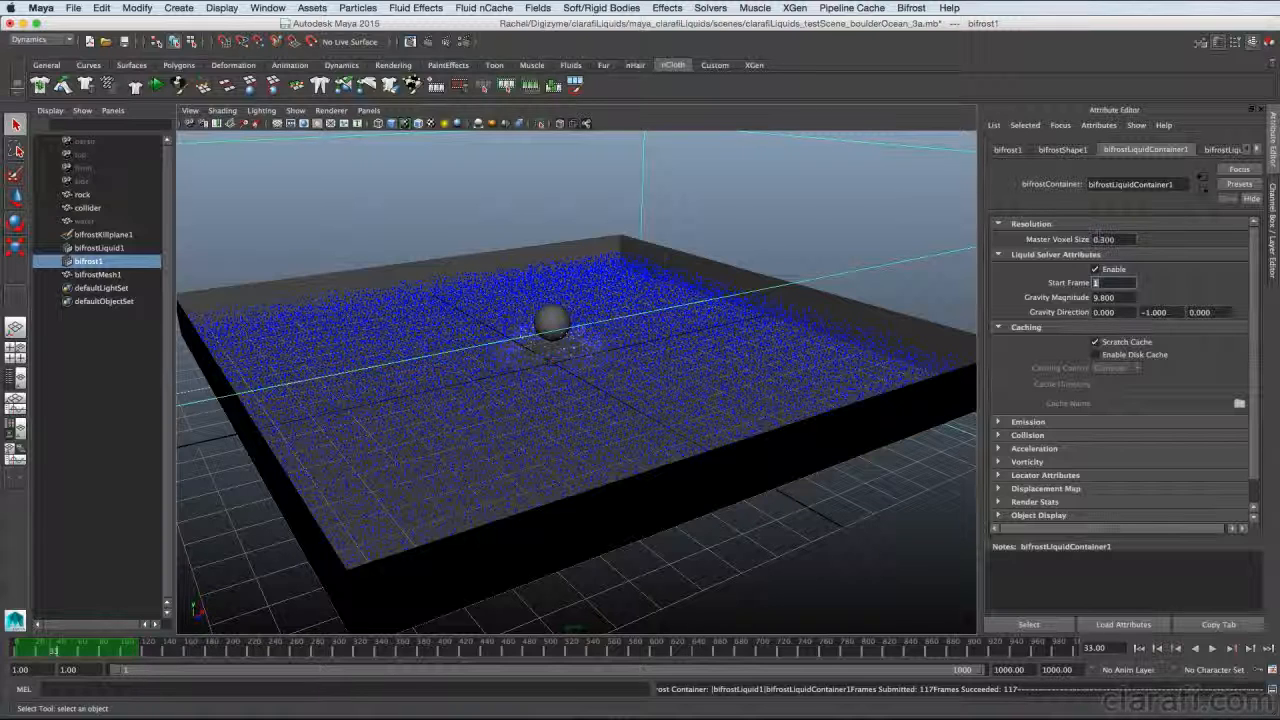
Re-simulate the liquid from the first frame at the new resolution and scrub to around frame 35 to examine the splash around the rock.
click(1139, 648)
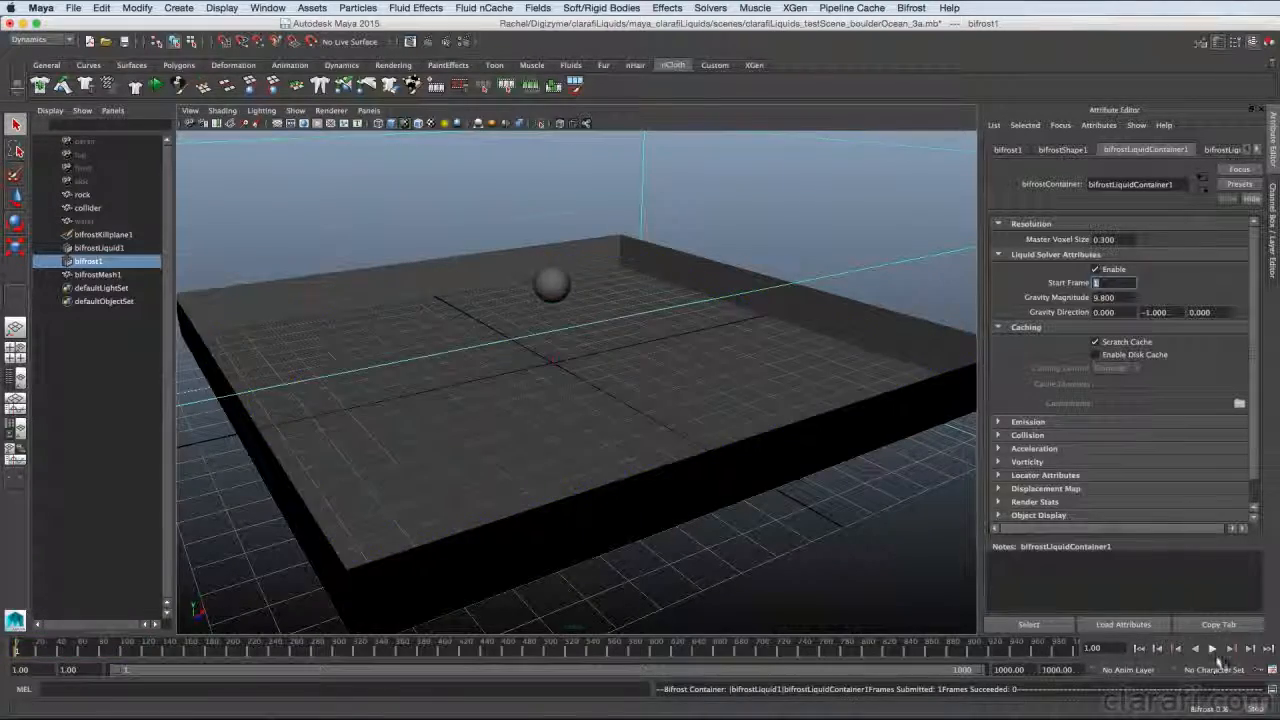
click(1214, 649)
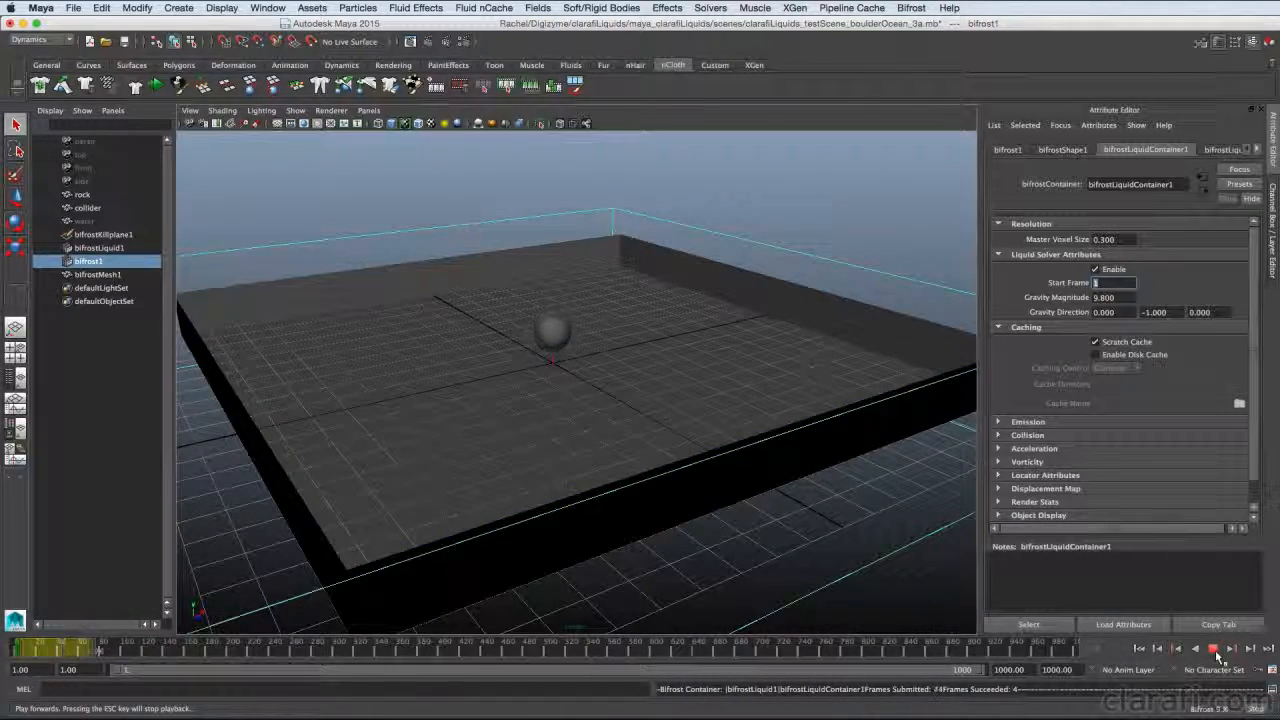
click(1214, 649)
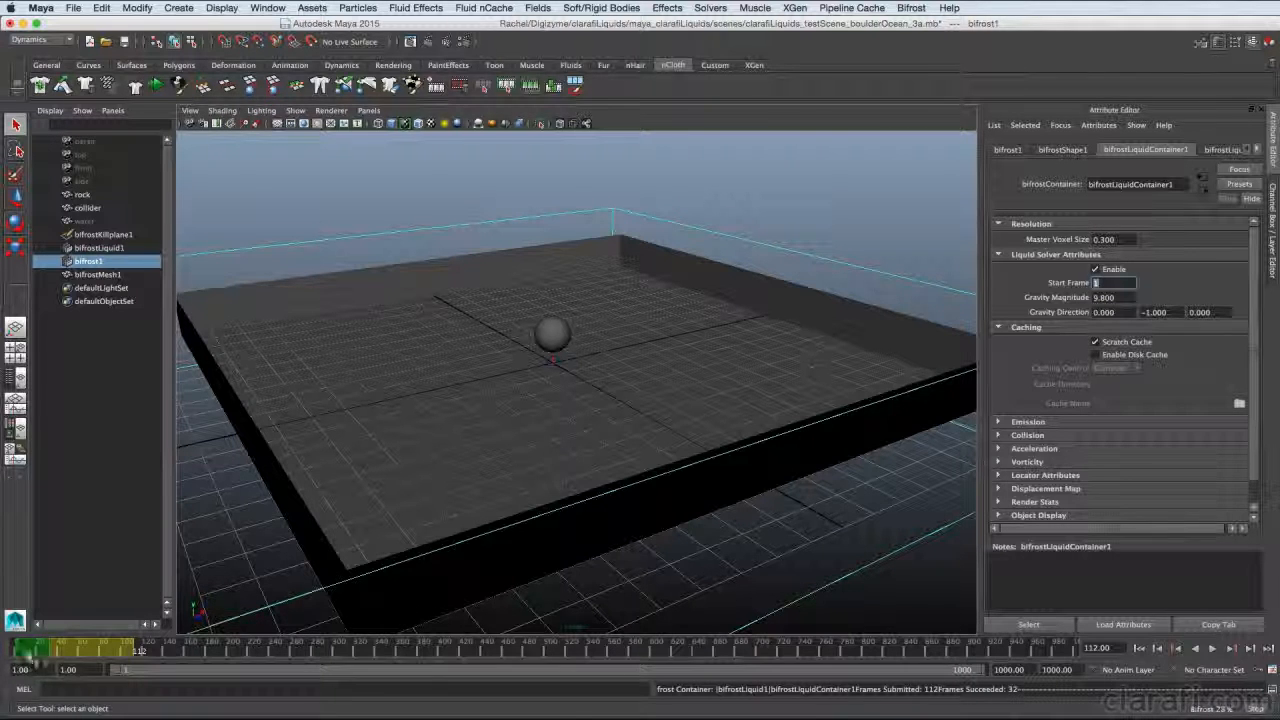
click(24, 652)
key(alt+v)
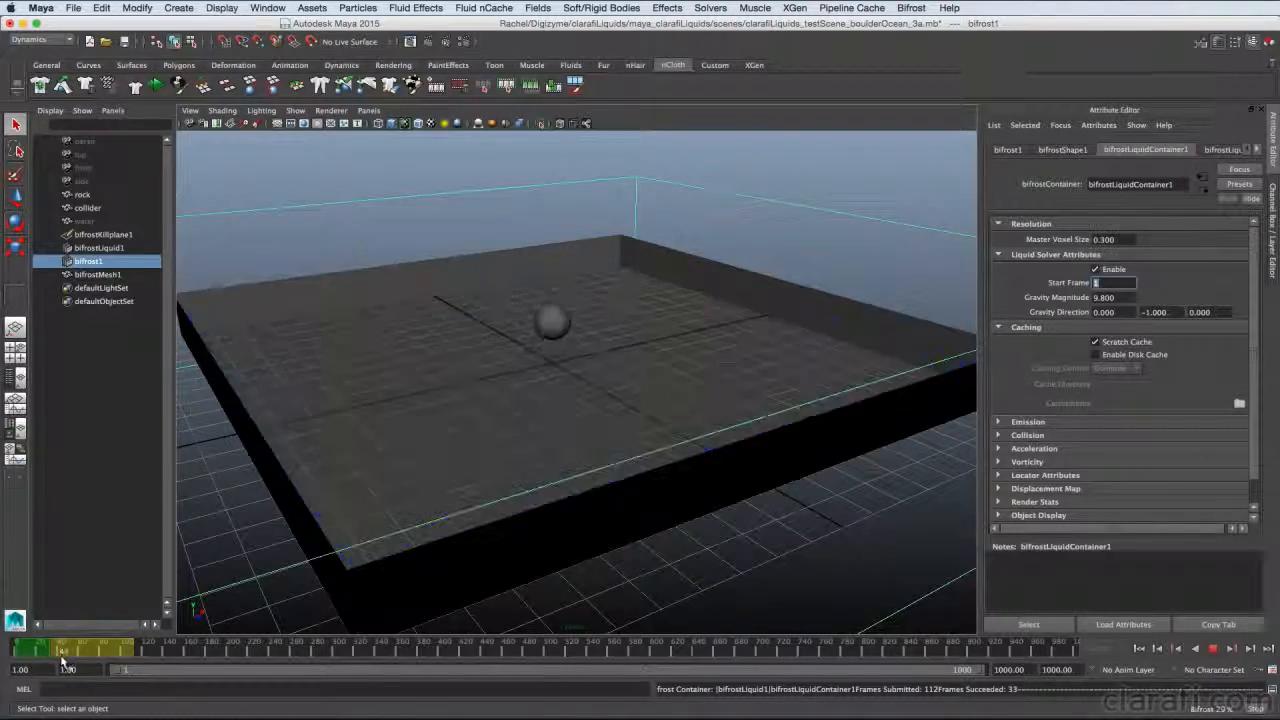
key(alt+v)
mouse_move(860, 601)
alt+mouse_down()
mouse_move(854, 537)
mouse_move(849, 593)
alt+mouse_up()
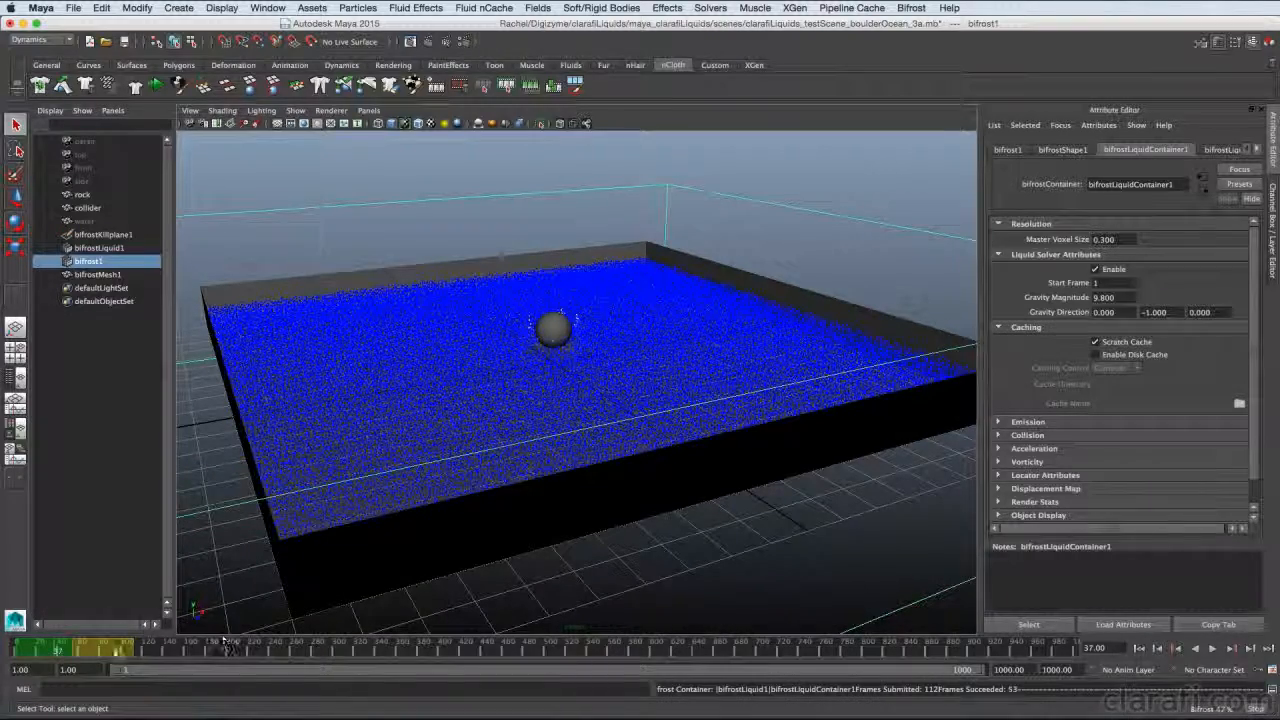
mouse_move(58, 650)
mouse_down()
mouse_move(23, 652)
mouse_move(67, 657)
mouse_move(53, 655)
mouse_up()
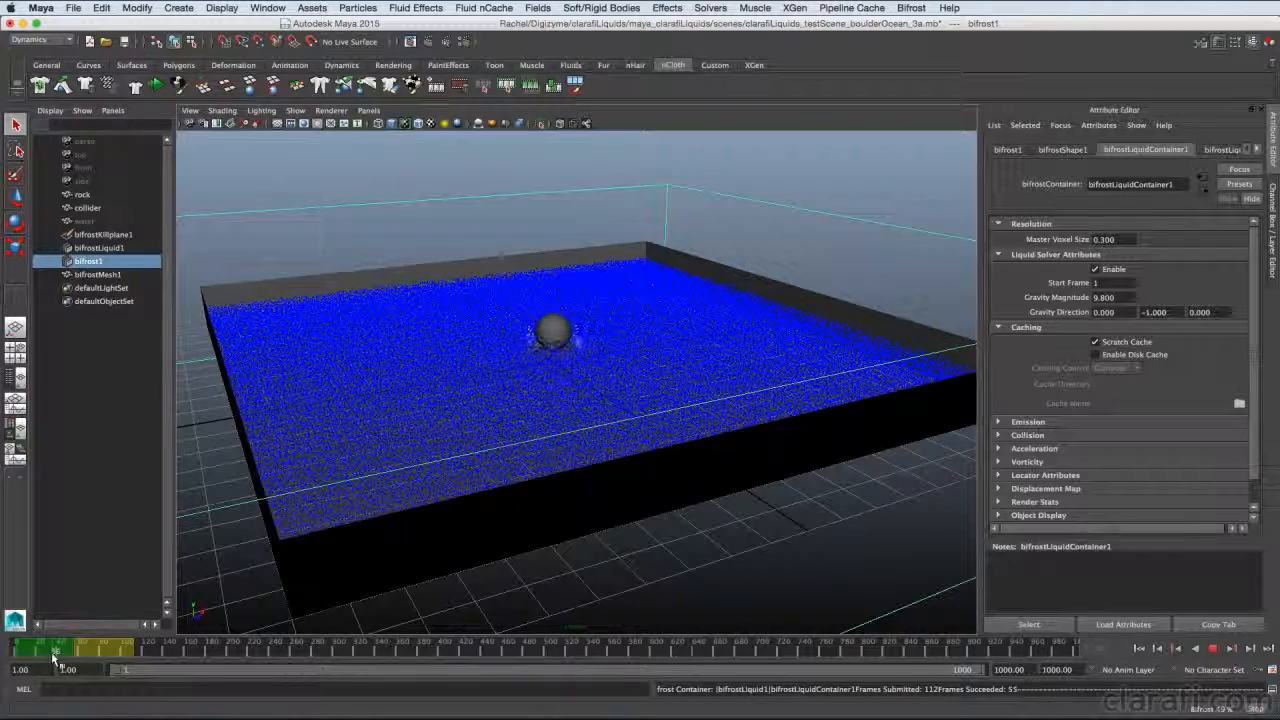
scroll(803, 611, down, 3)
click(806, 609)
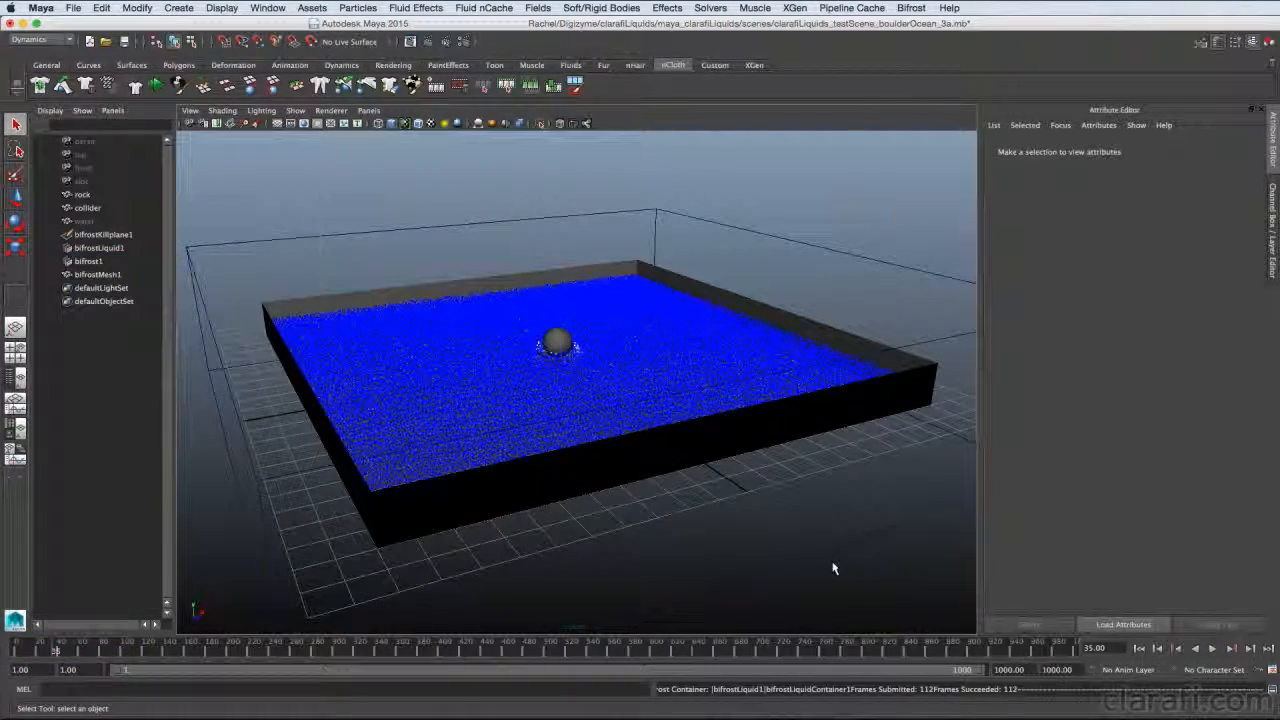
Add a killplane to the bifrost1 liquid.
click(95, 261)
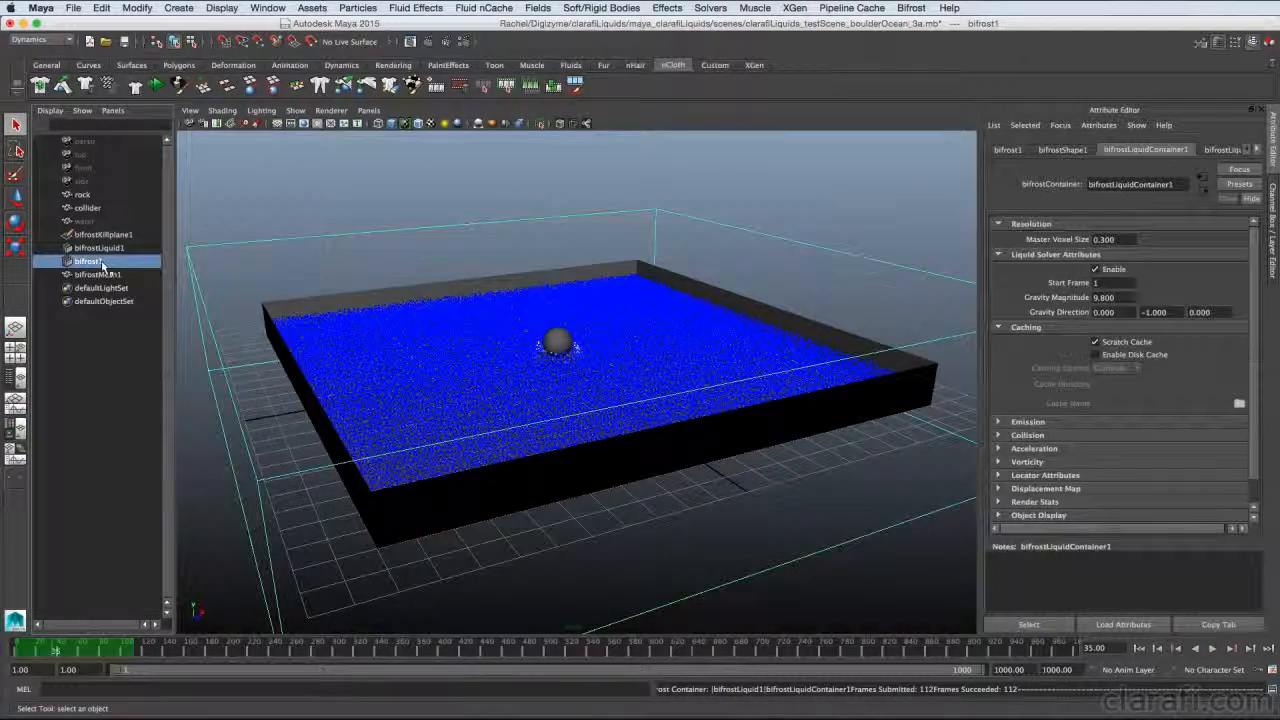
click(911, 8)
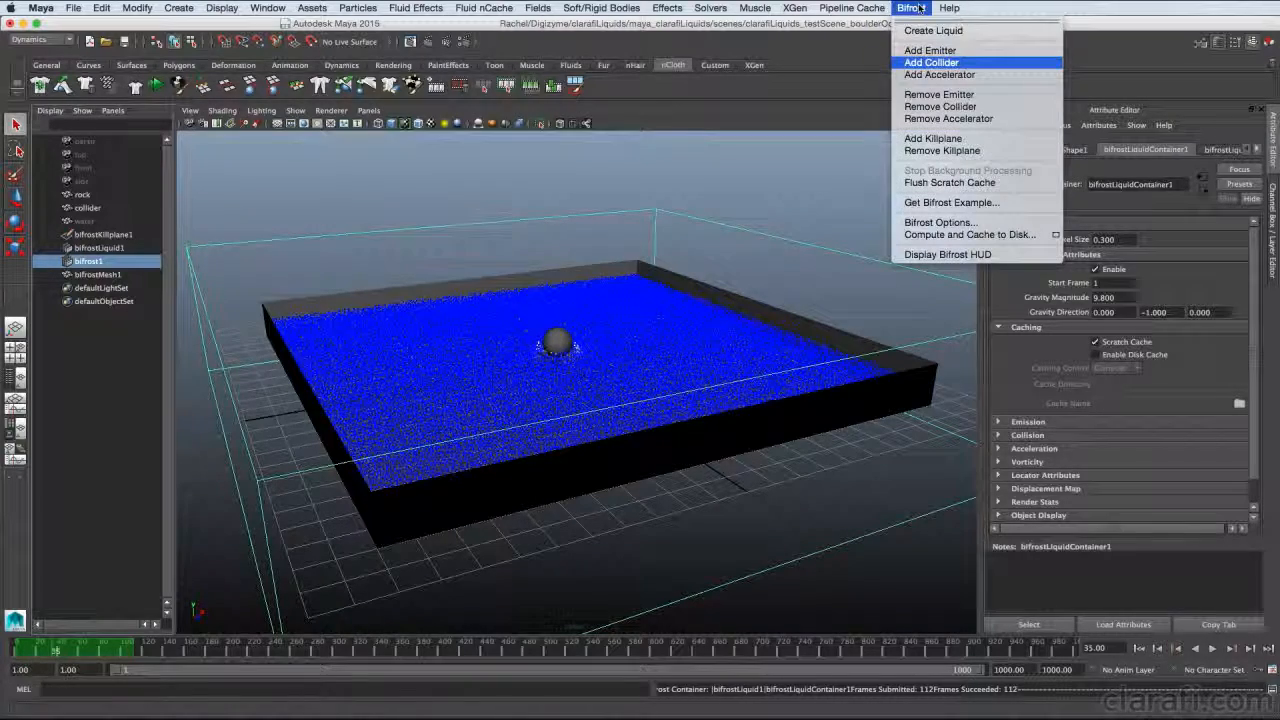
click(944, 147)
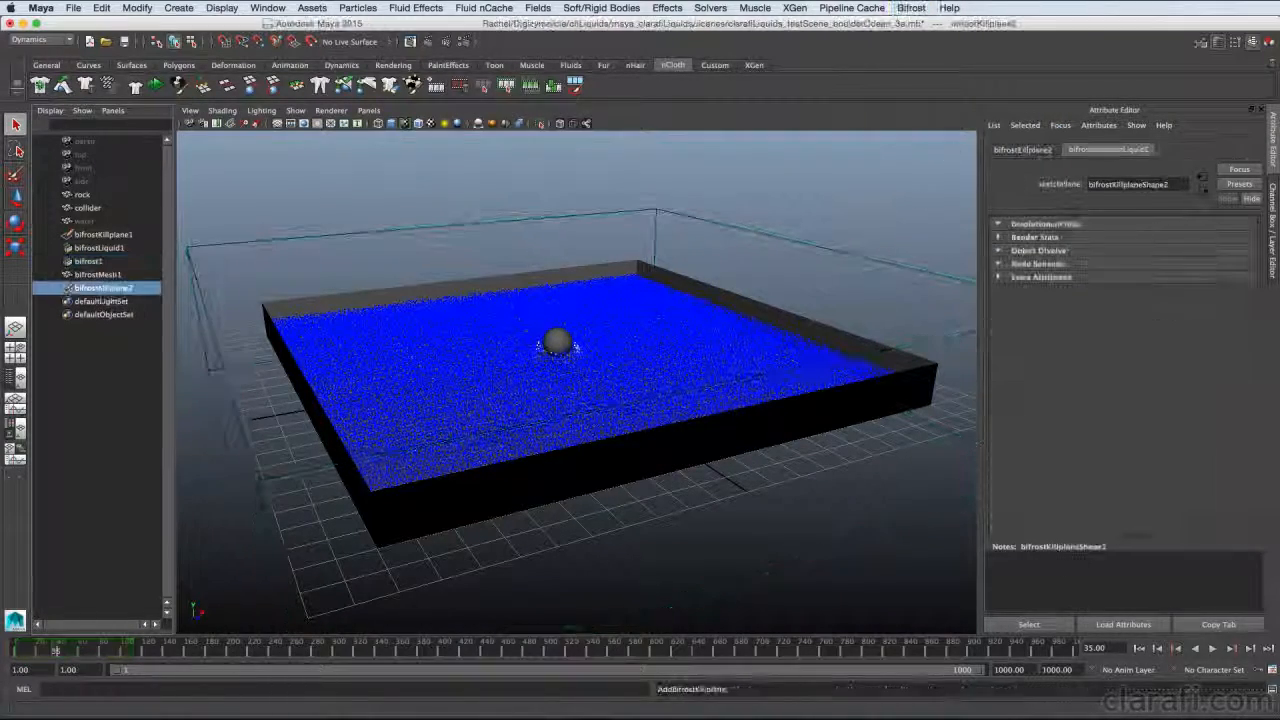
Try moving bifrostKillplane2 down 0.6 units in the side view, undo the move, and return to the perspective view.
click(825, 510)
key(space)
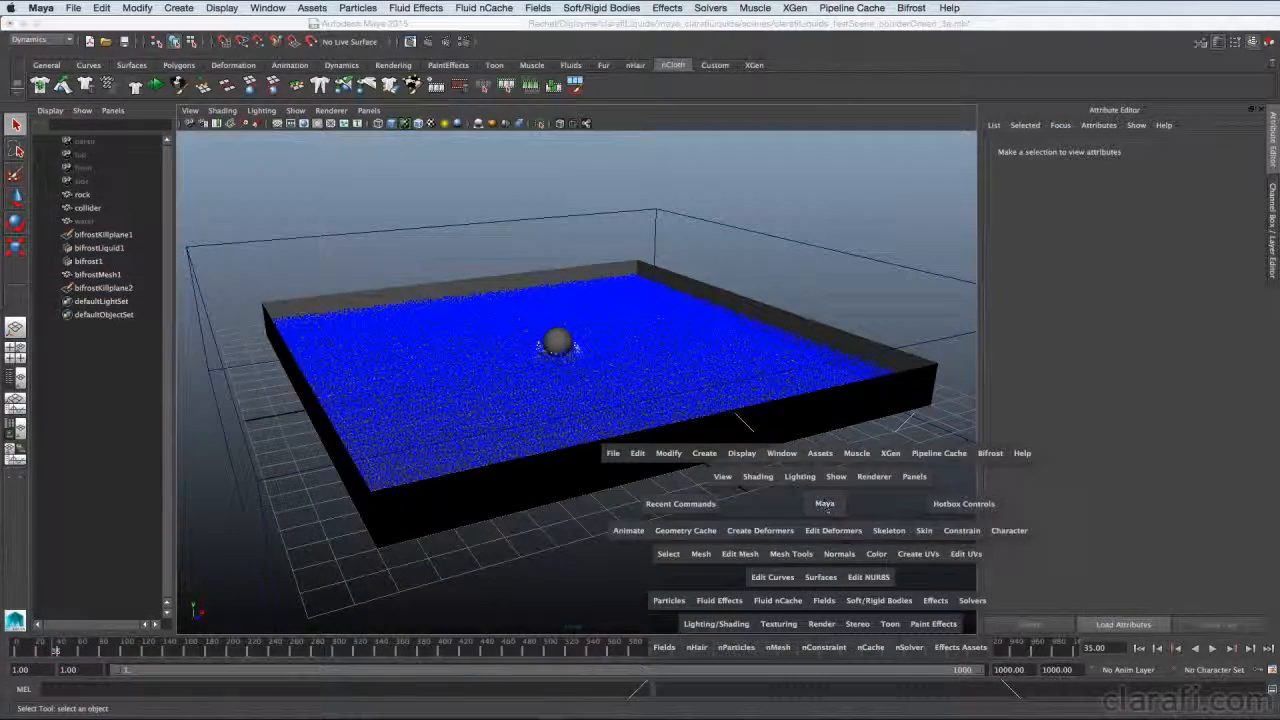
drag(828, 507, 882, 505)
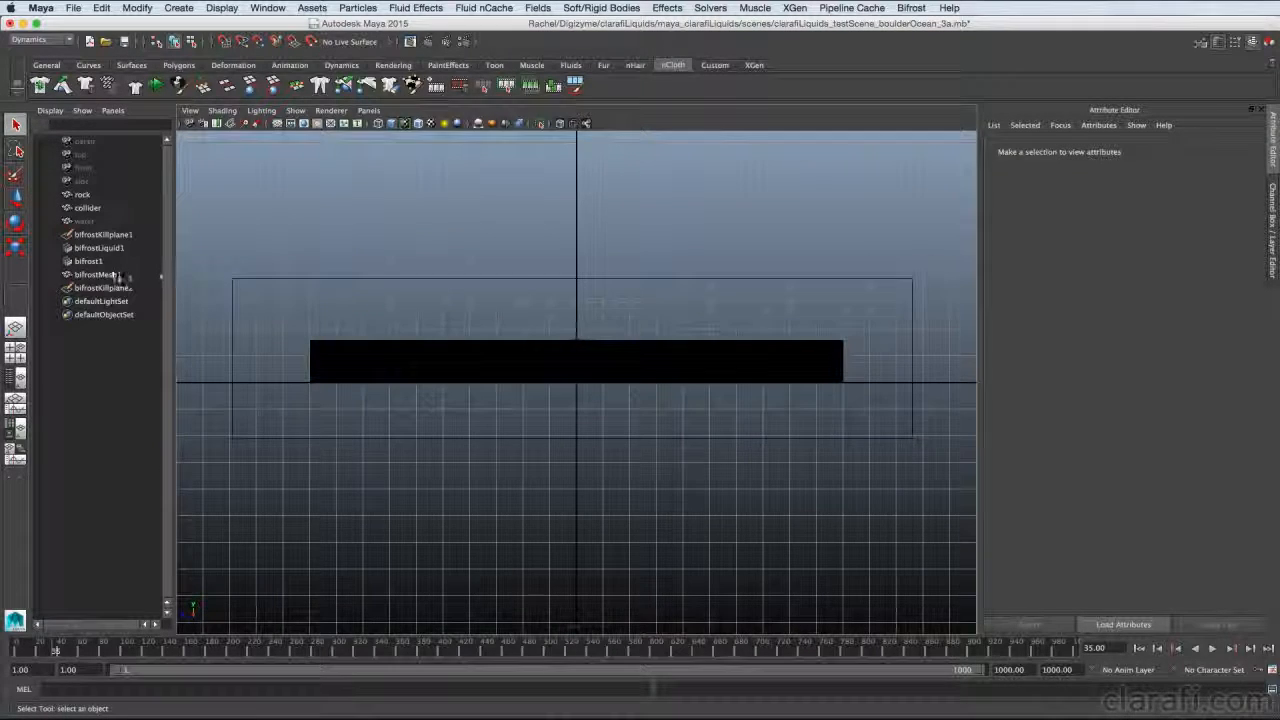
click(110, 288)
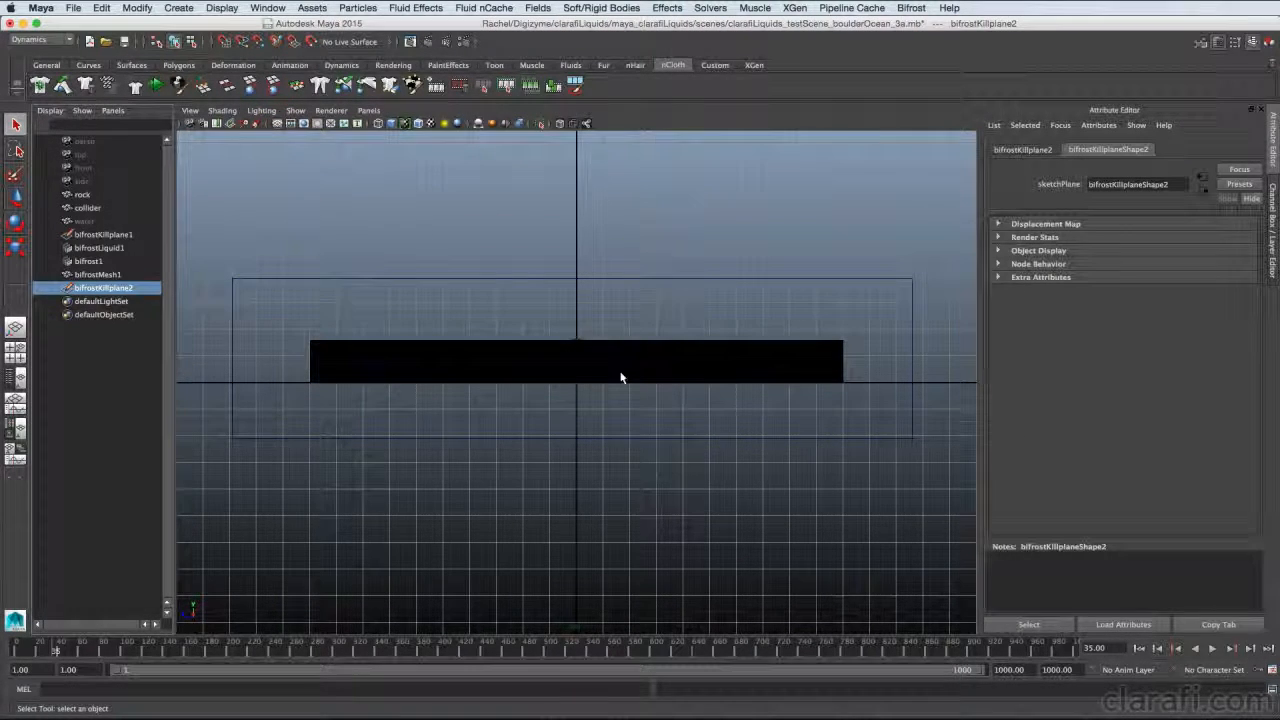
key(w)
drag(565, 320, 581, 336)
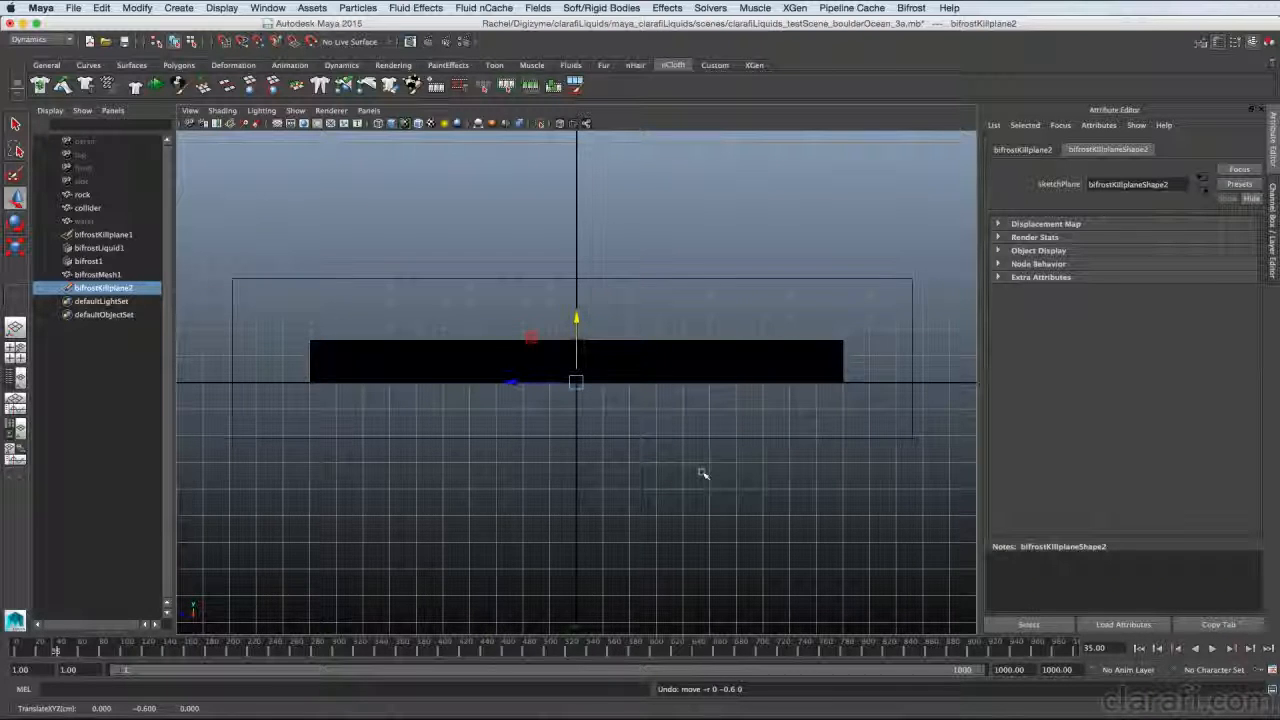
key(space)
drag(702, 473, 704, 457)
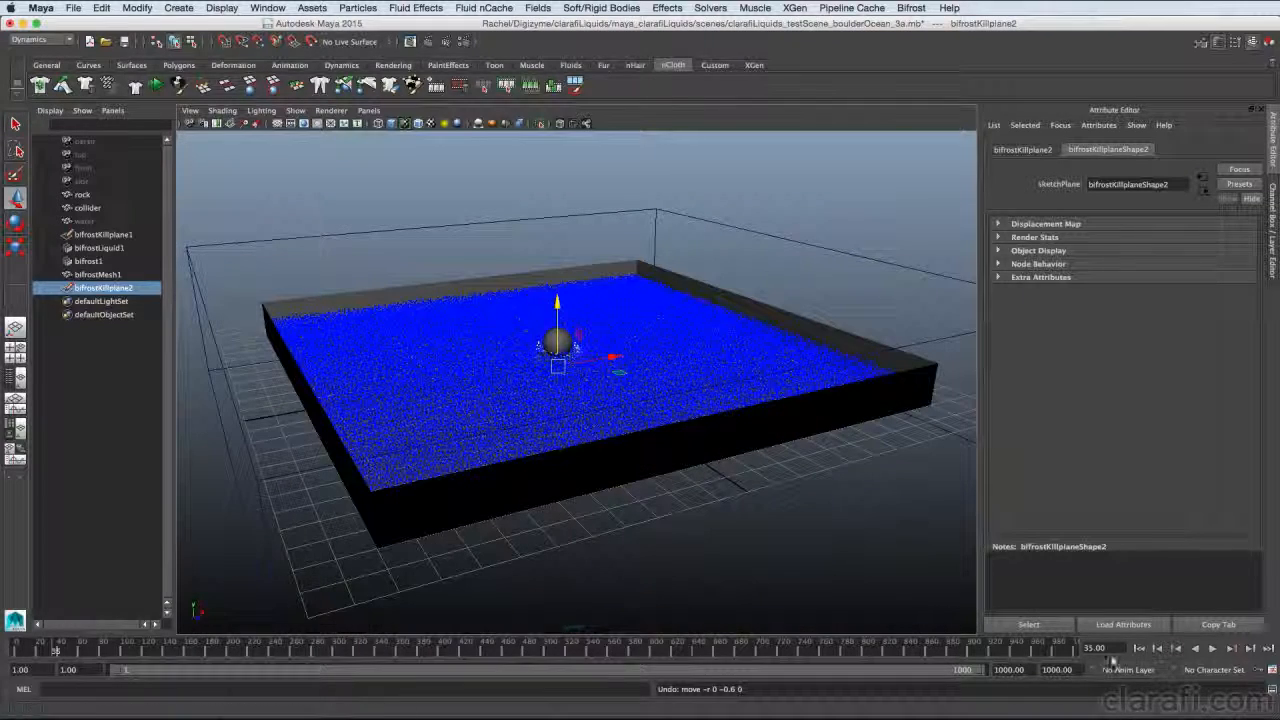
Re-simulate the liquid from the first frame with the killplane in place, stopping playback at frame 156.
click(1140, 648)
click(1213, 648)
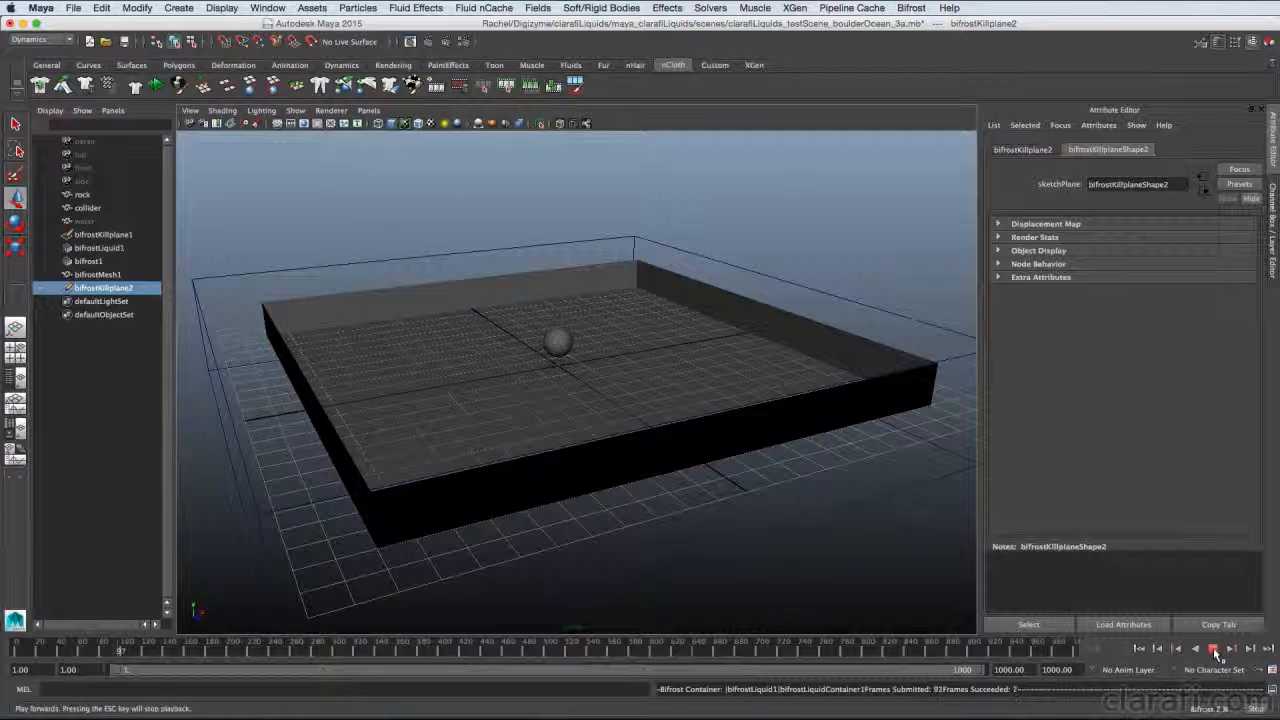
click(1214, 650)
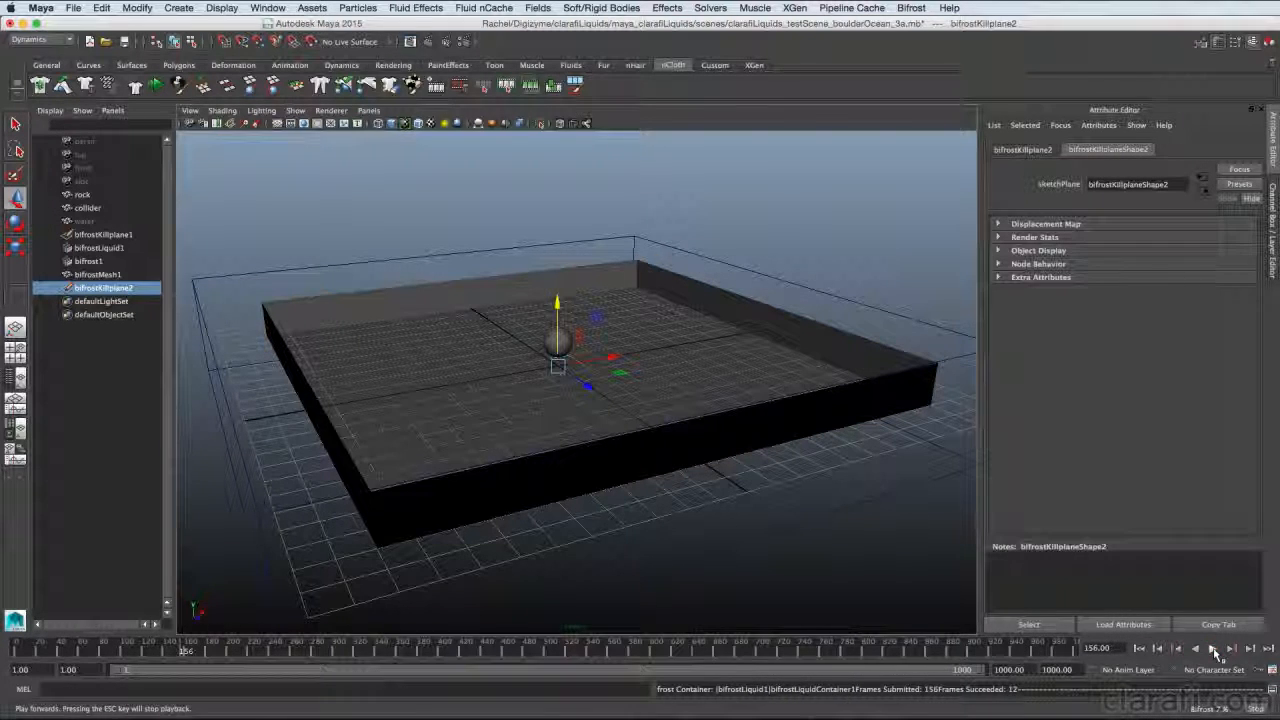
Select the bifrost1 liquid and review its cached early frames, ending at frame 38 to examine the splash around the rock.
click(90, 261)
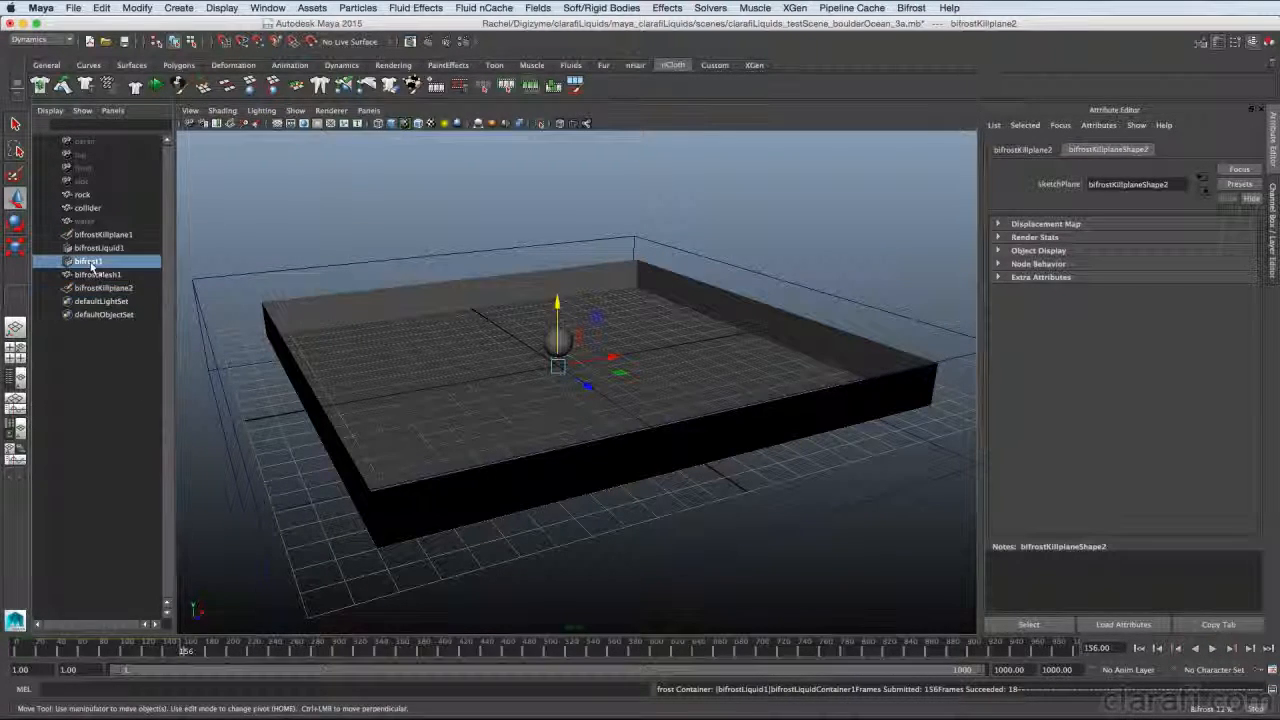
click(25, 650)
key(alt+v)
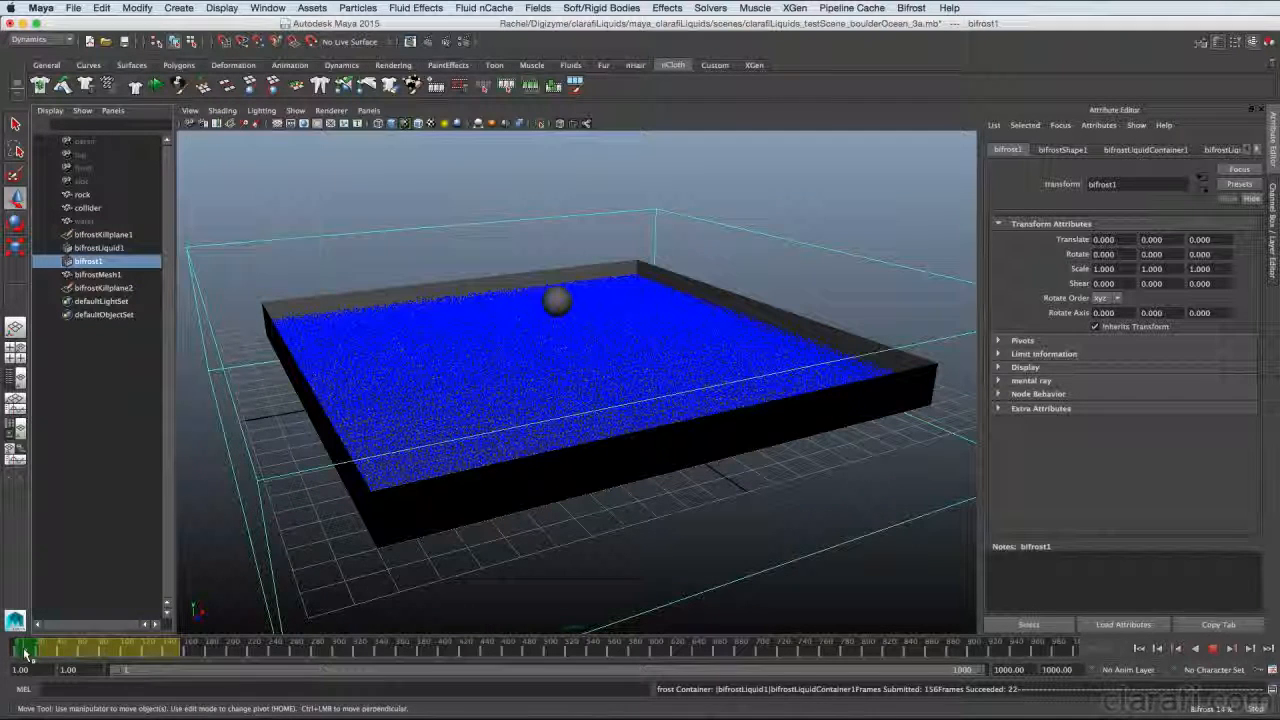
key(alt+v)
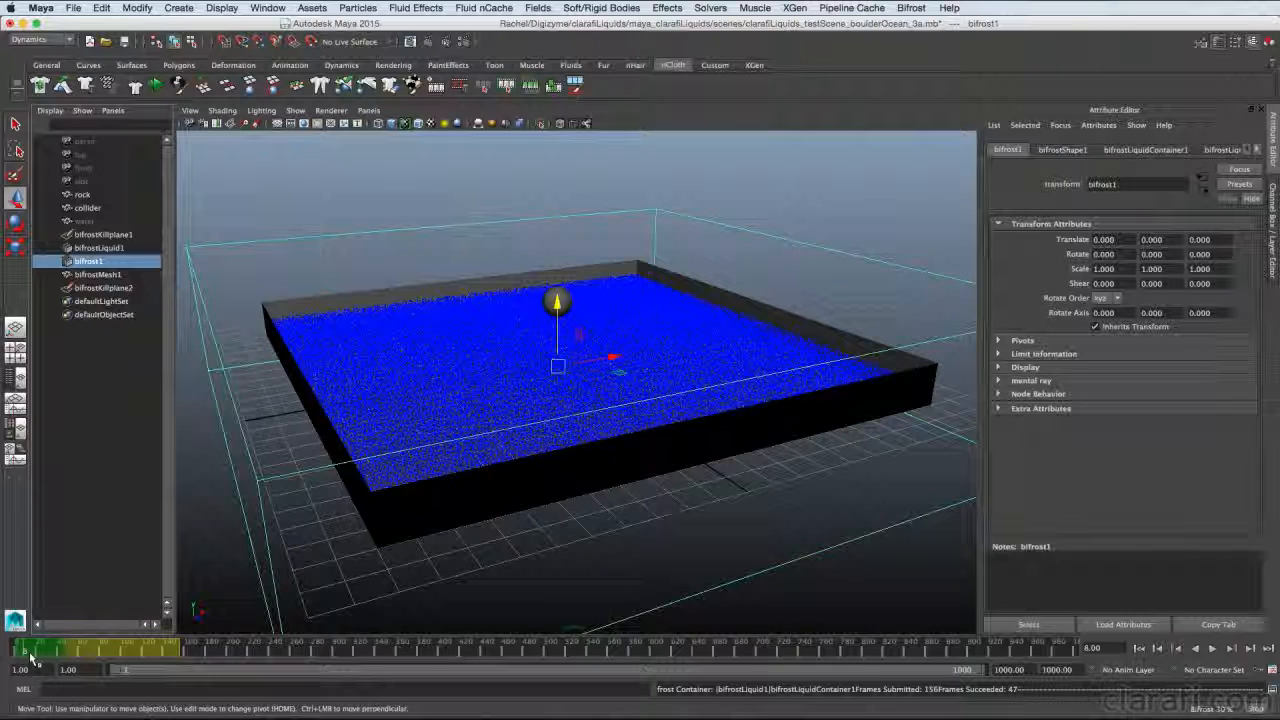
drag(31, 655, 58, 656)
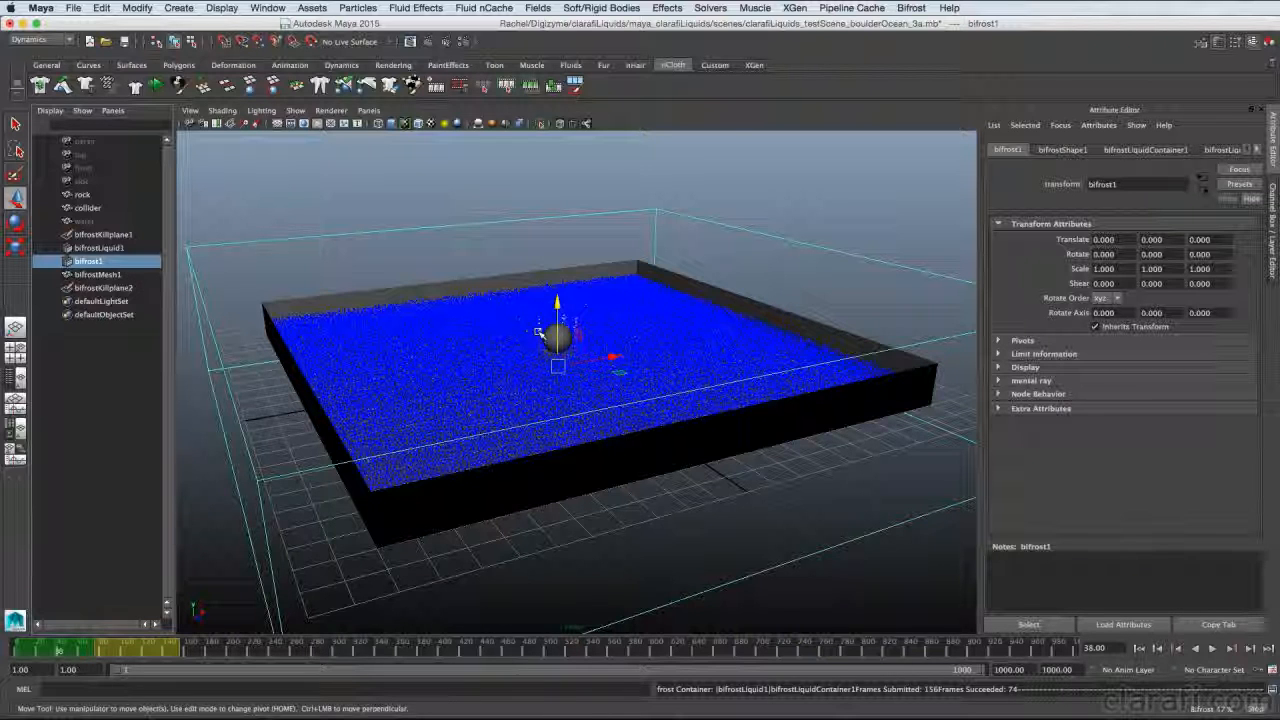
Set the Color Channel Max of the bifrost1 particle display to 1 and scrub back through the splash to check the velocity colouring.
click(1068, 150)
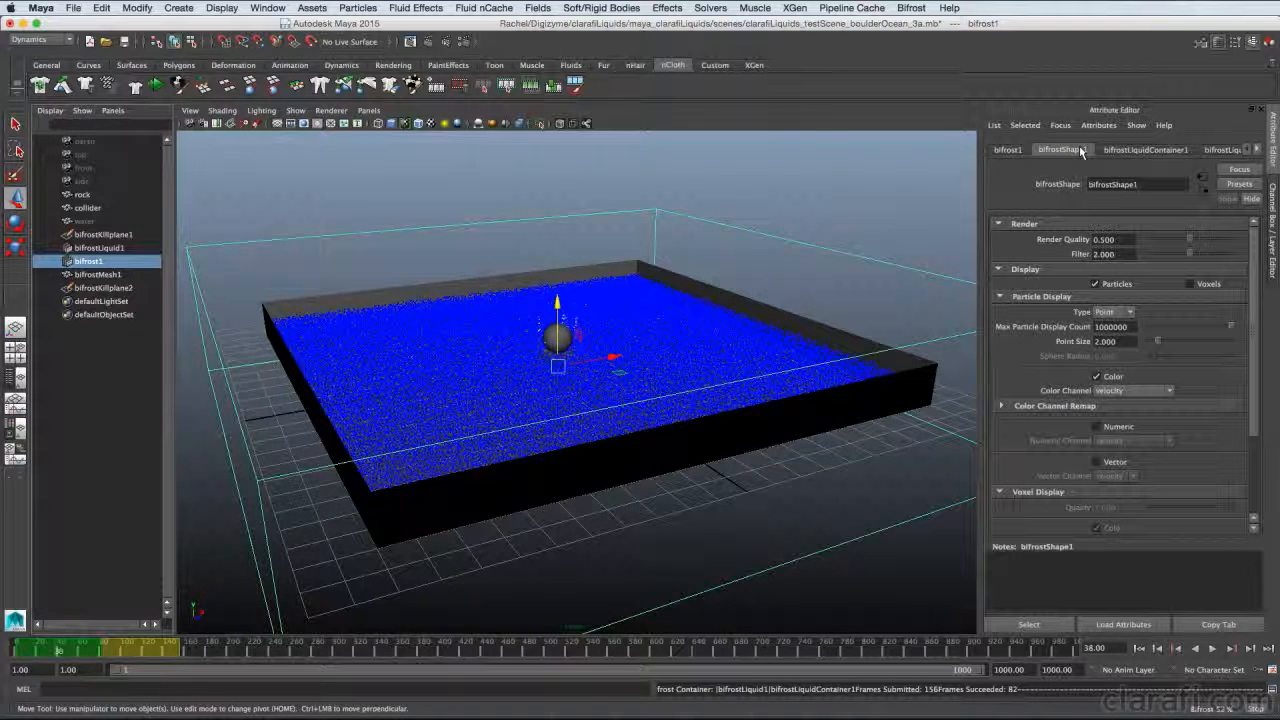
click(1099, 407)
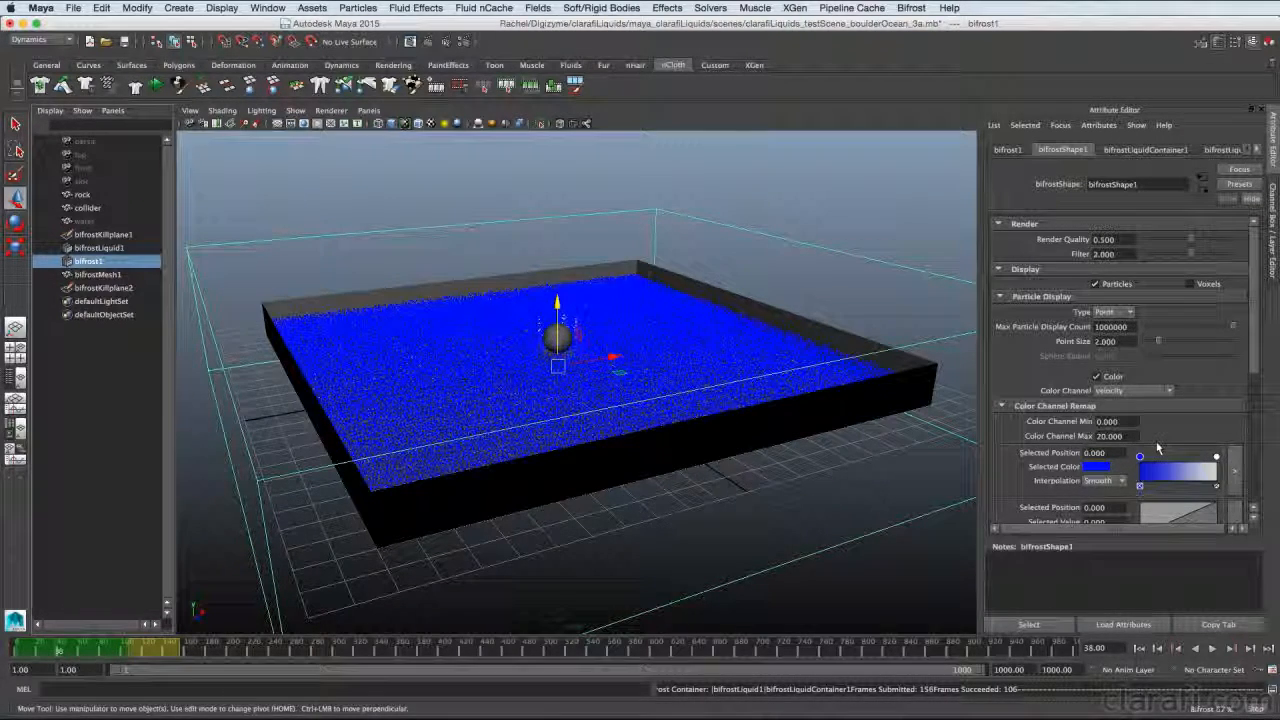
click(1097, 437)
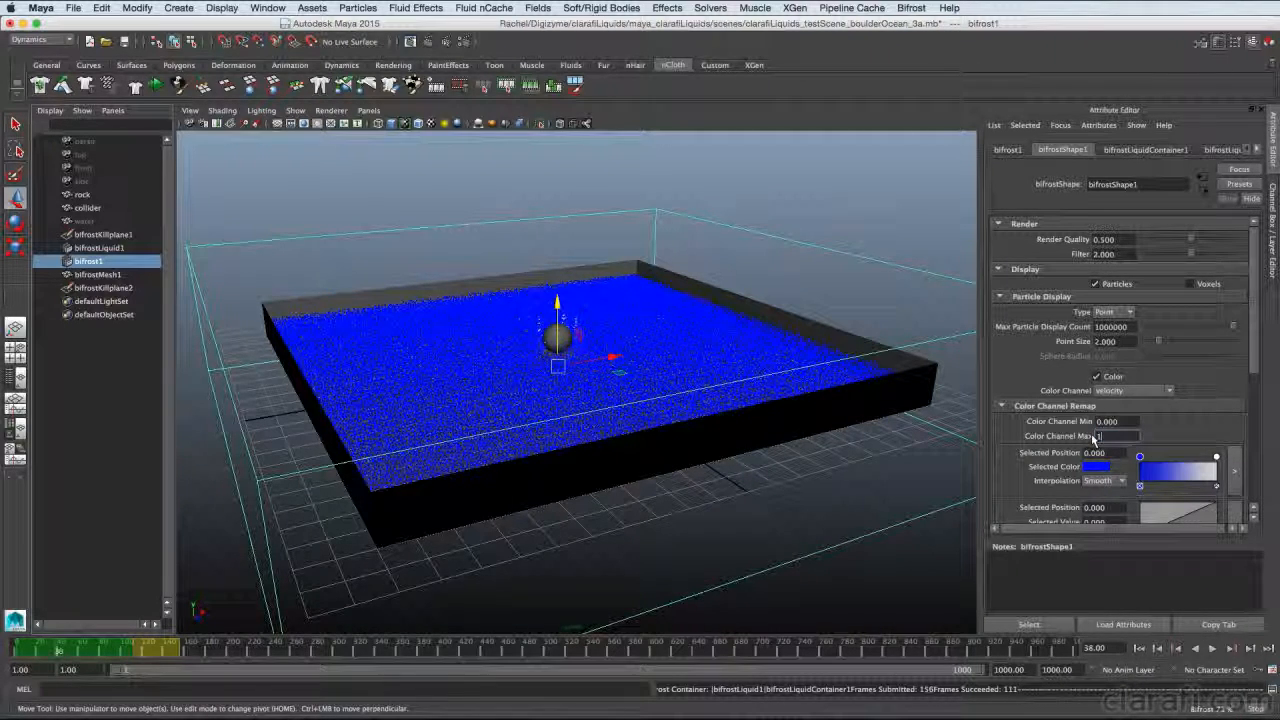
text(1)
key(Tab)
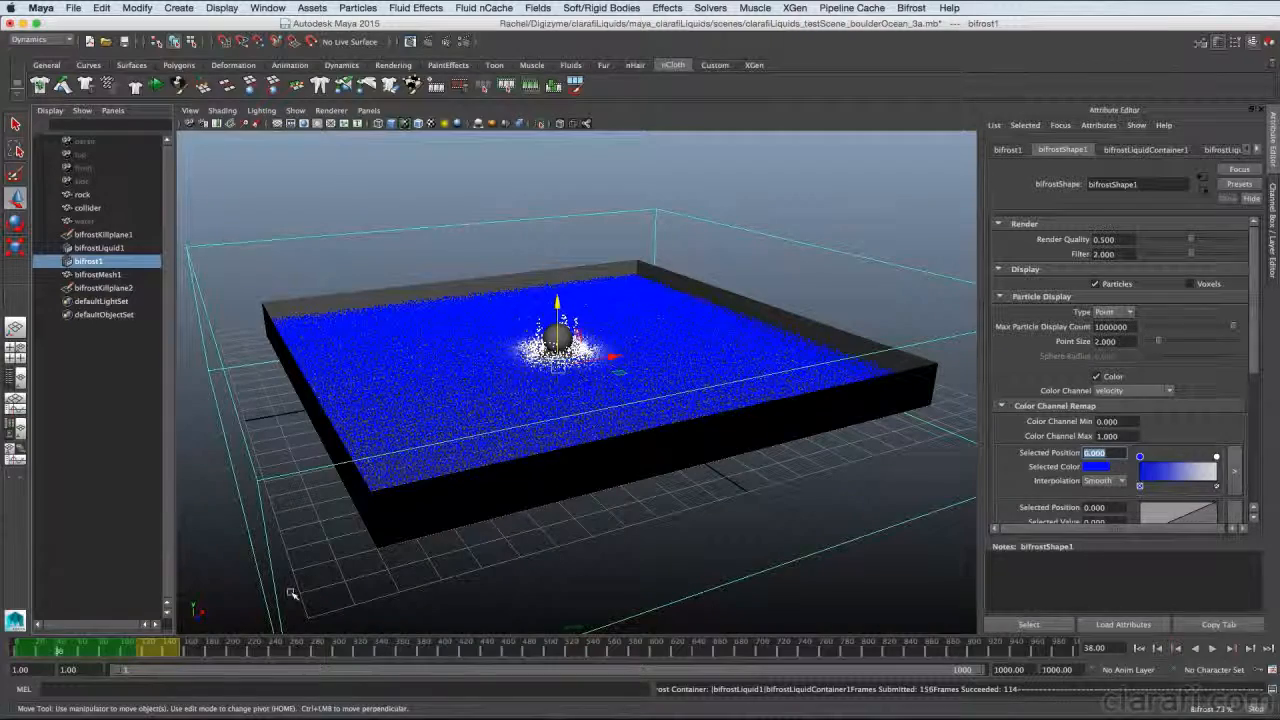
mouse_move(58, 651)
mouse_down()
mouse_move(14, 652)
mouse_move(162, 657)
mouse_move(41, 652)
mouse_up()
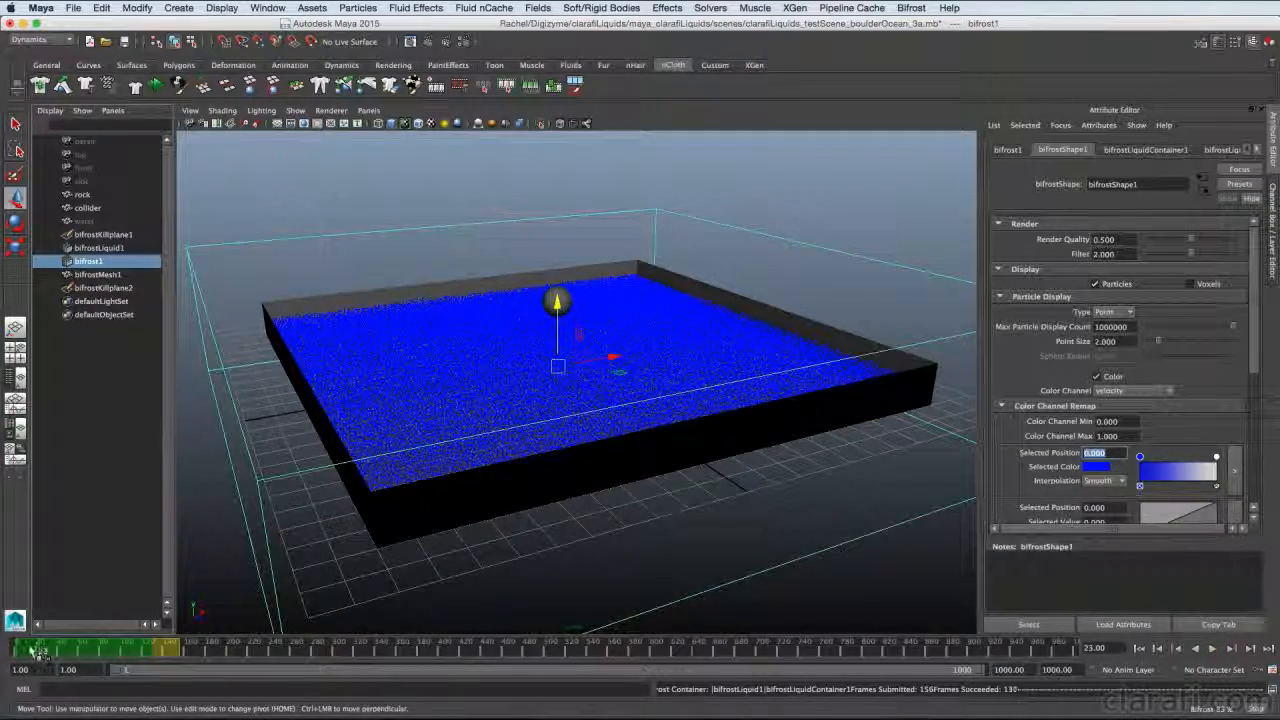